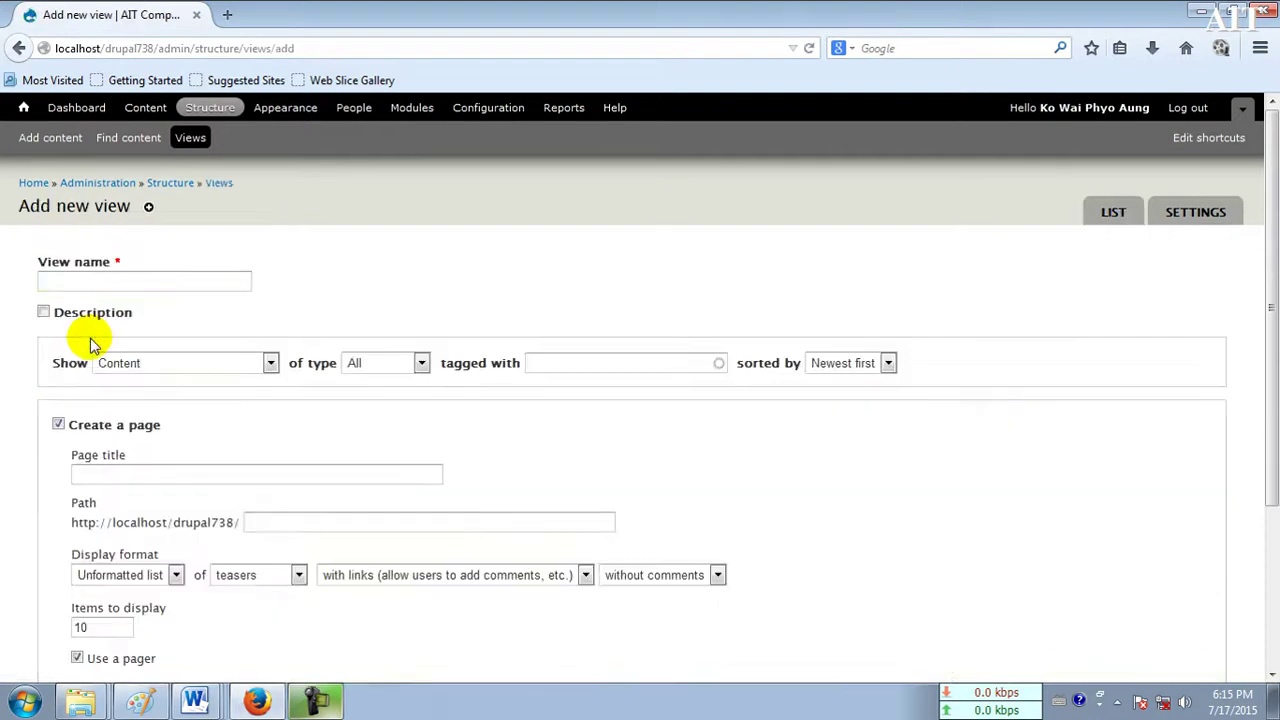
Step: Name the new view Post Slideshow and set it to show Content of type All
click(127, 279)
text(Post Slideshow)
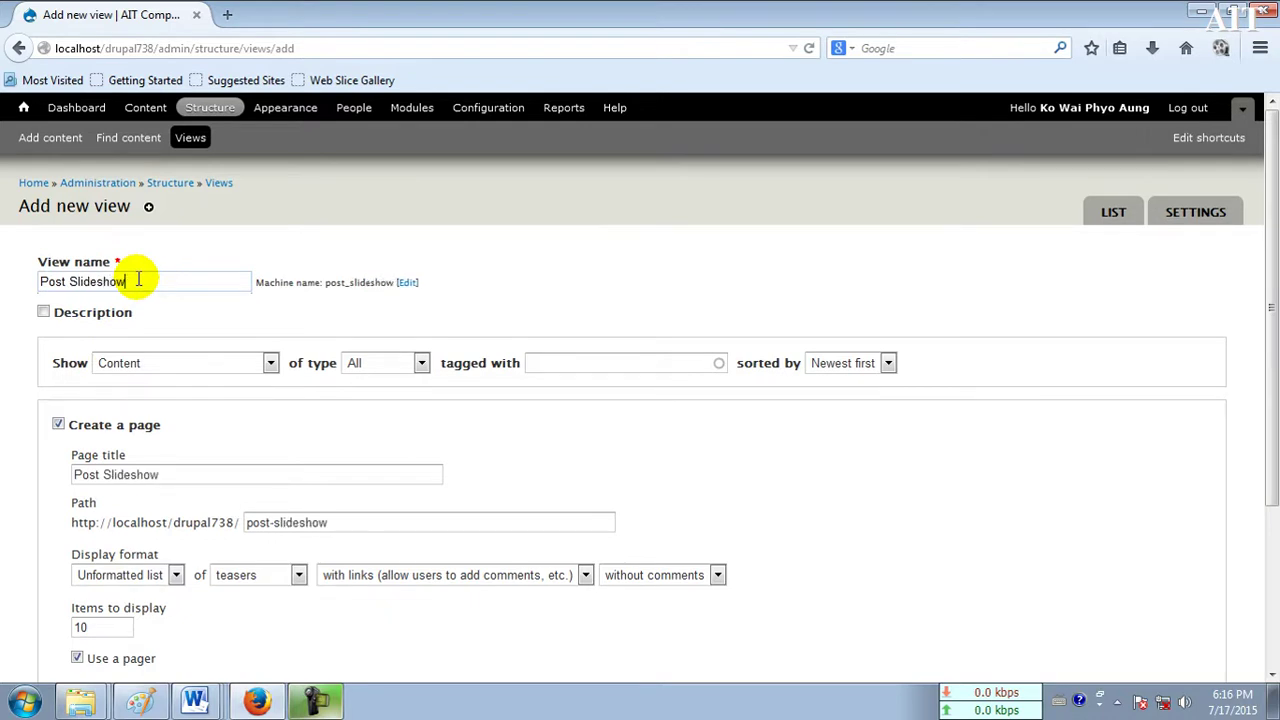
click(271, 365)
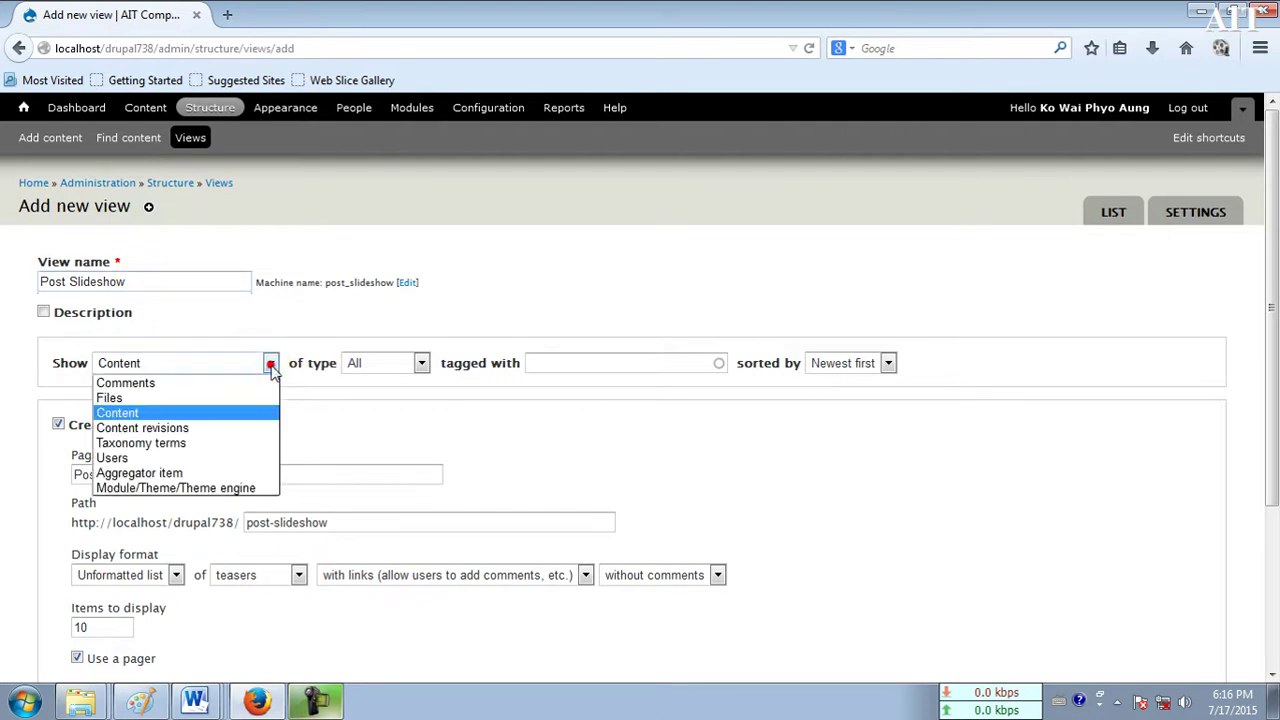
click(252, 413)
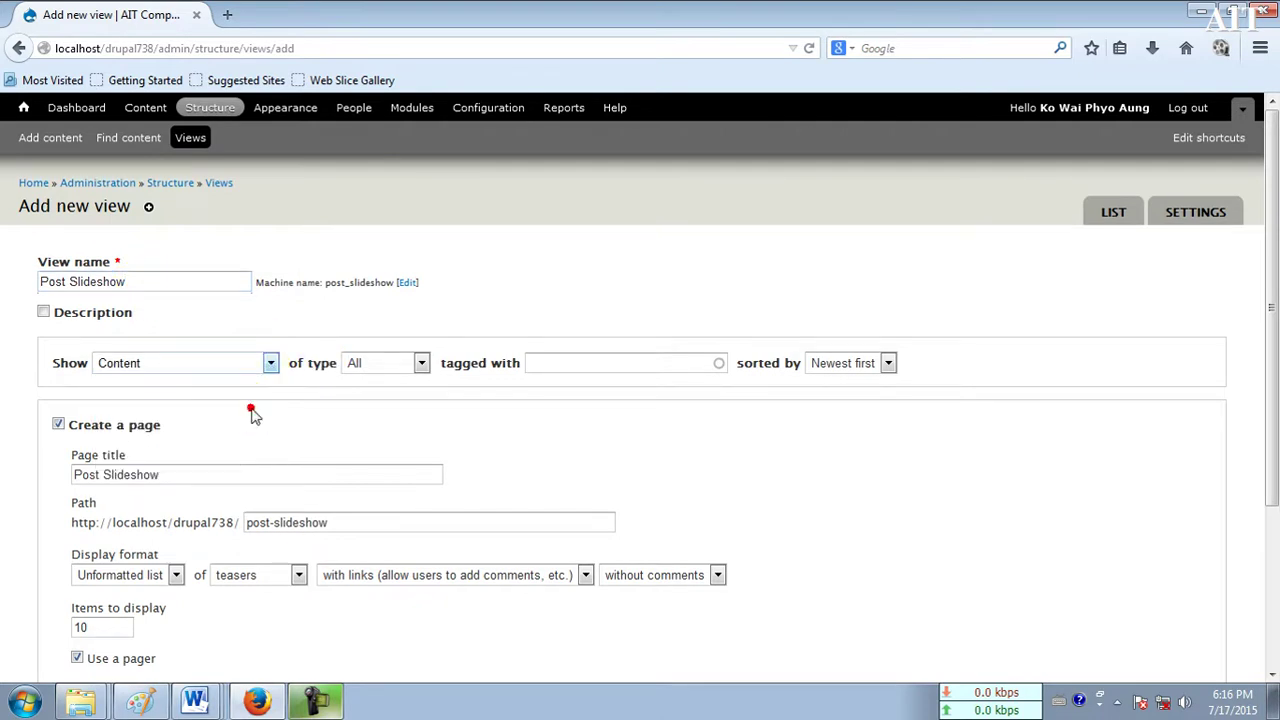
click(419, 363)
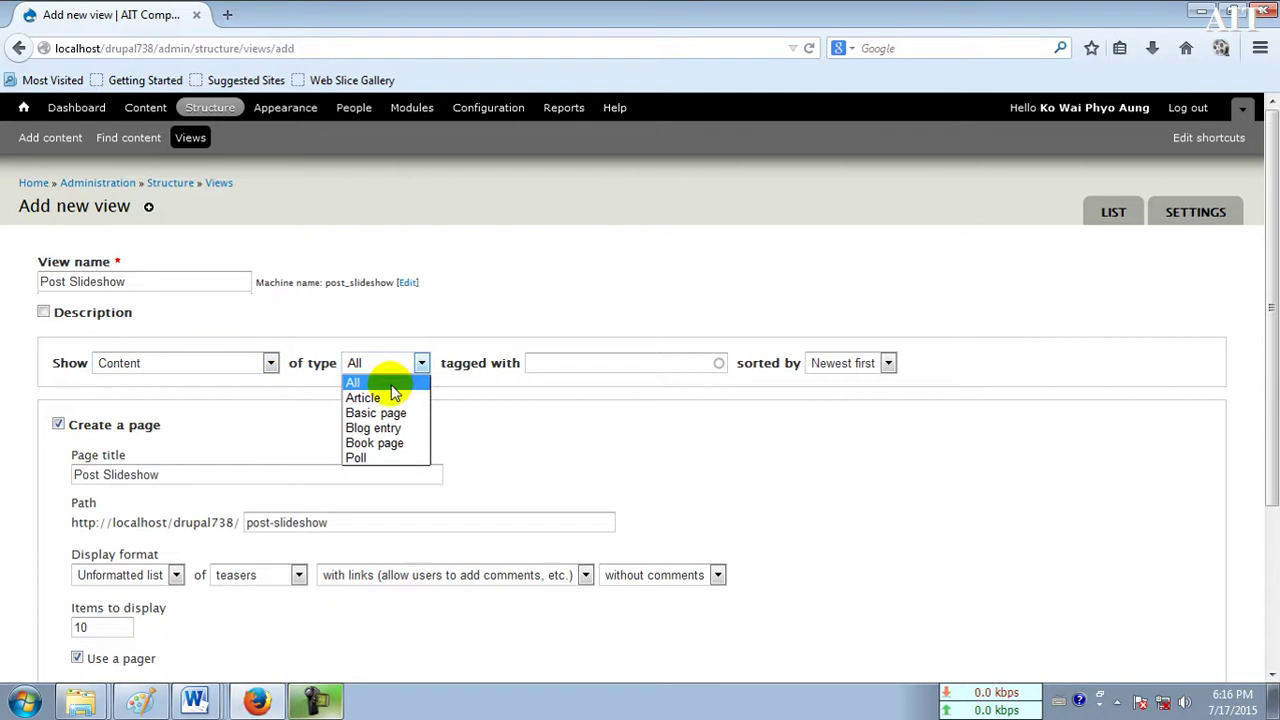
click(391, 386)
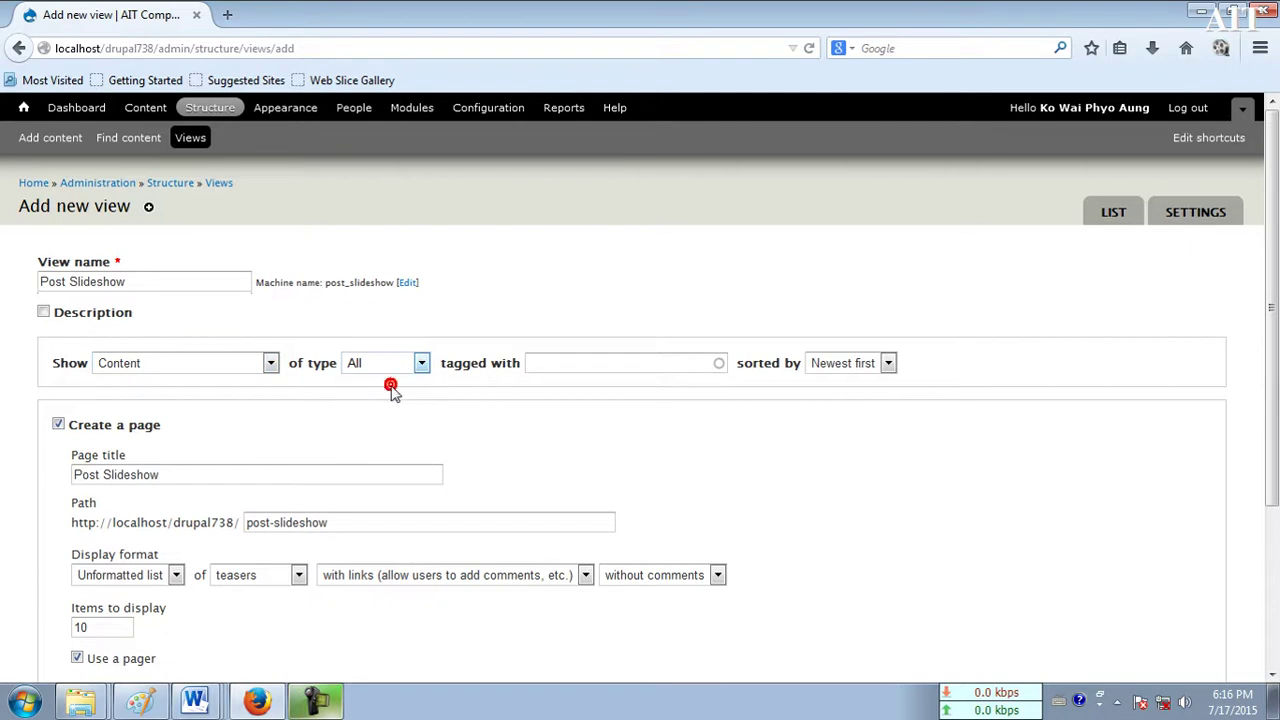
click(550, 365)
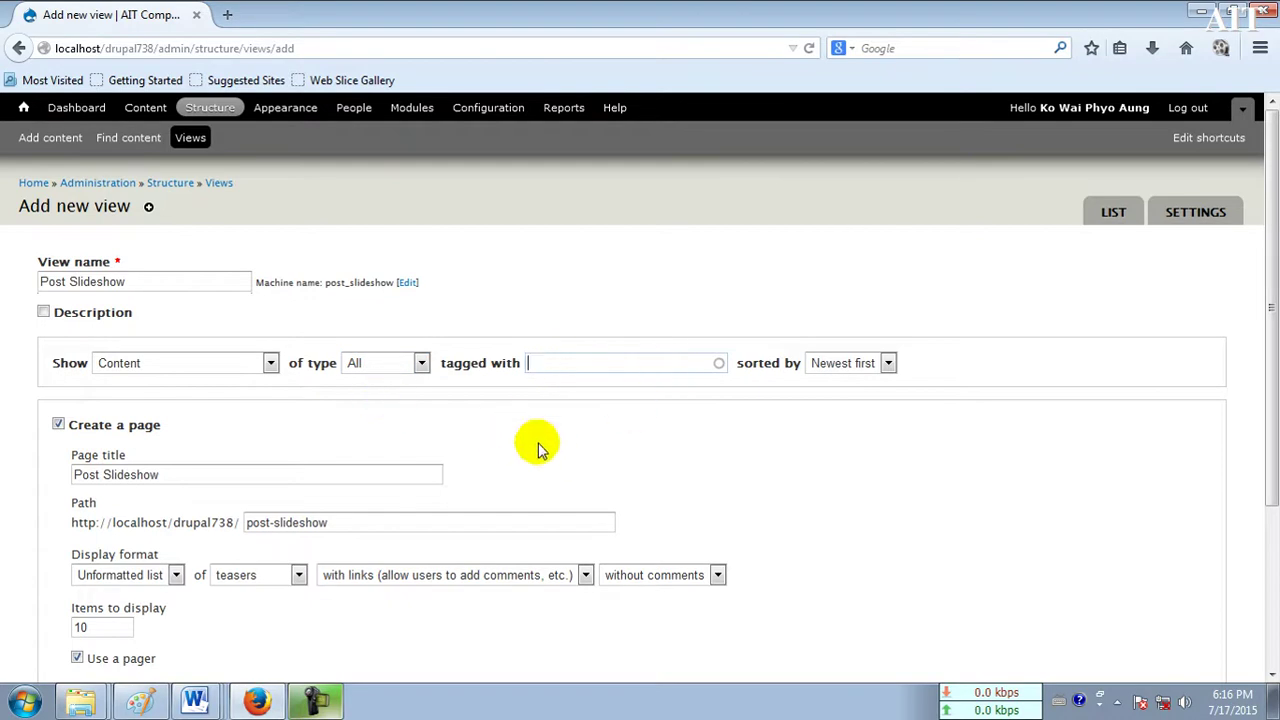
scroll(477, 478, down, 3)
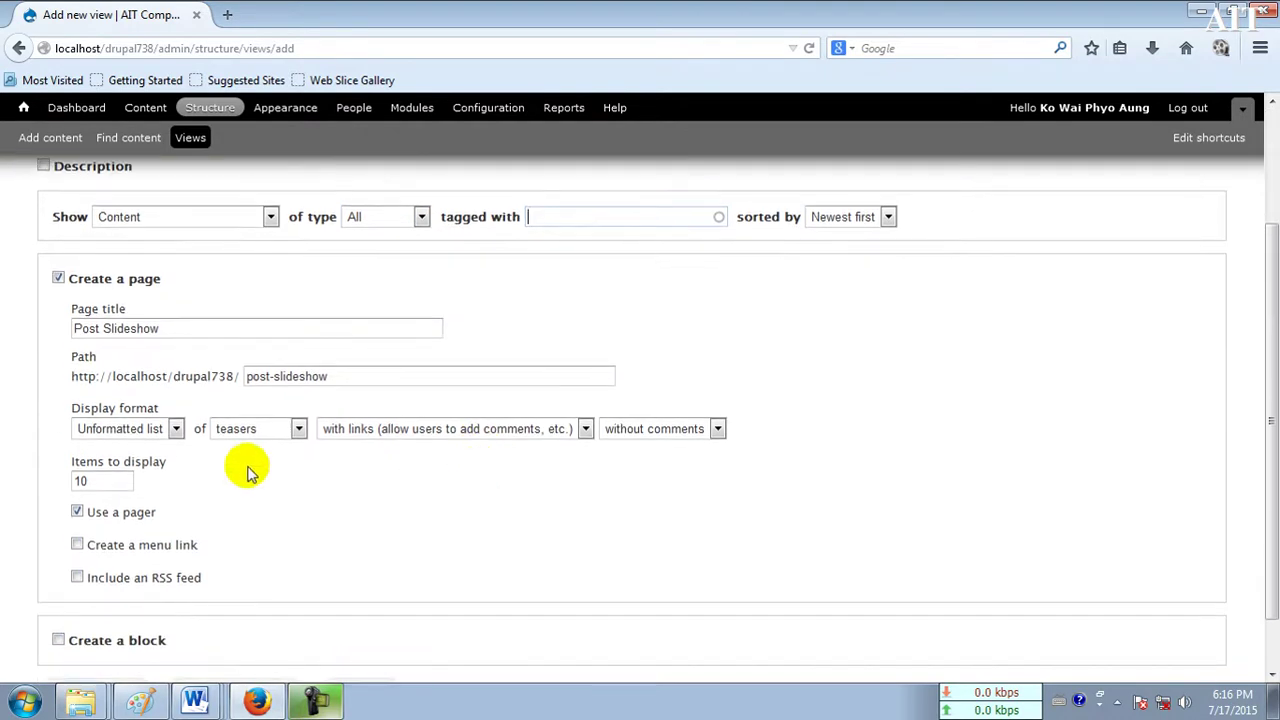
Step: Examine which display formats are available for the new view's page
click(176, 430)
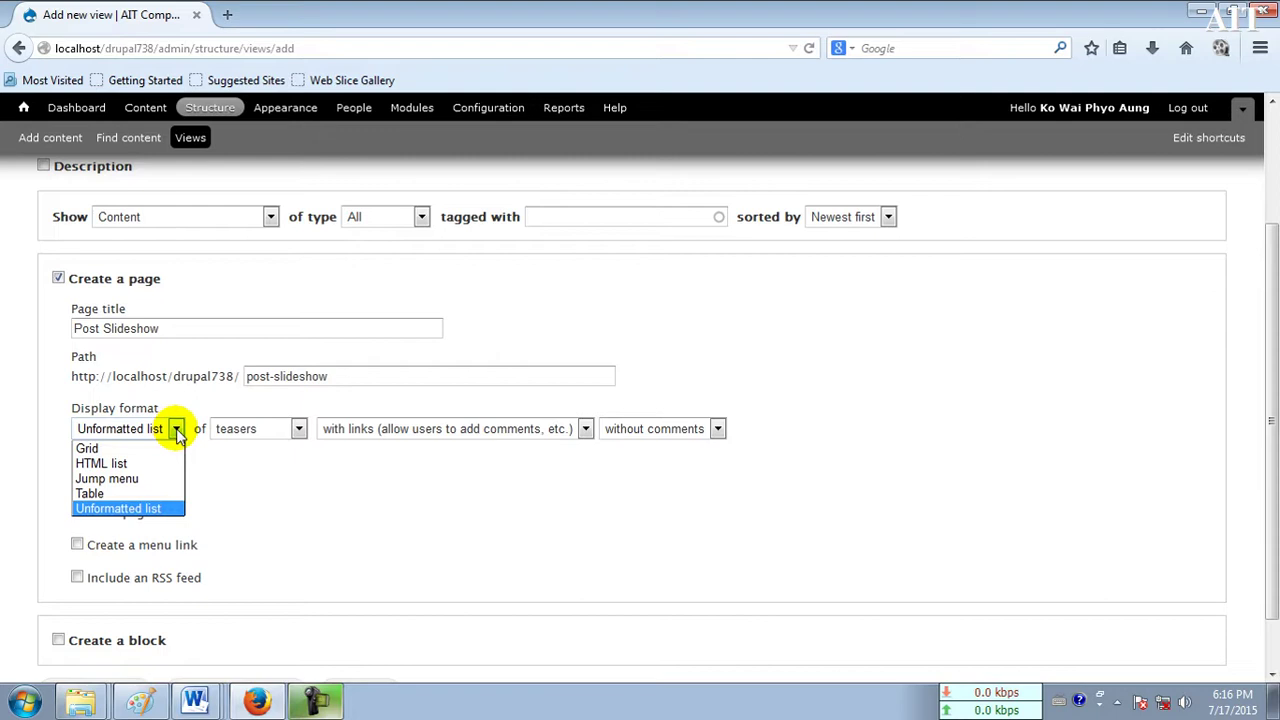
click(163, 510)
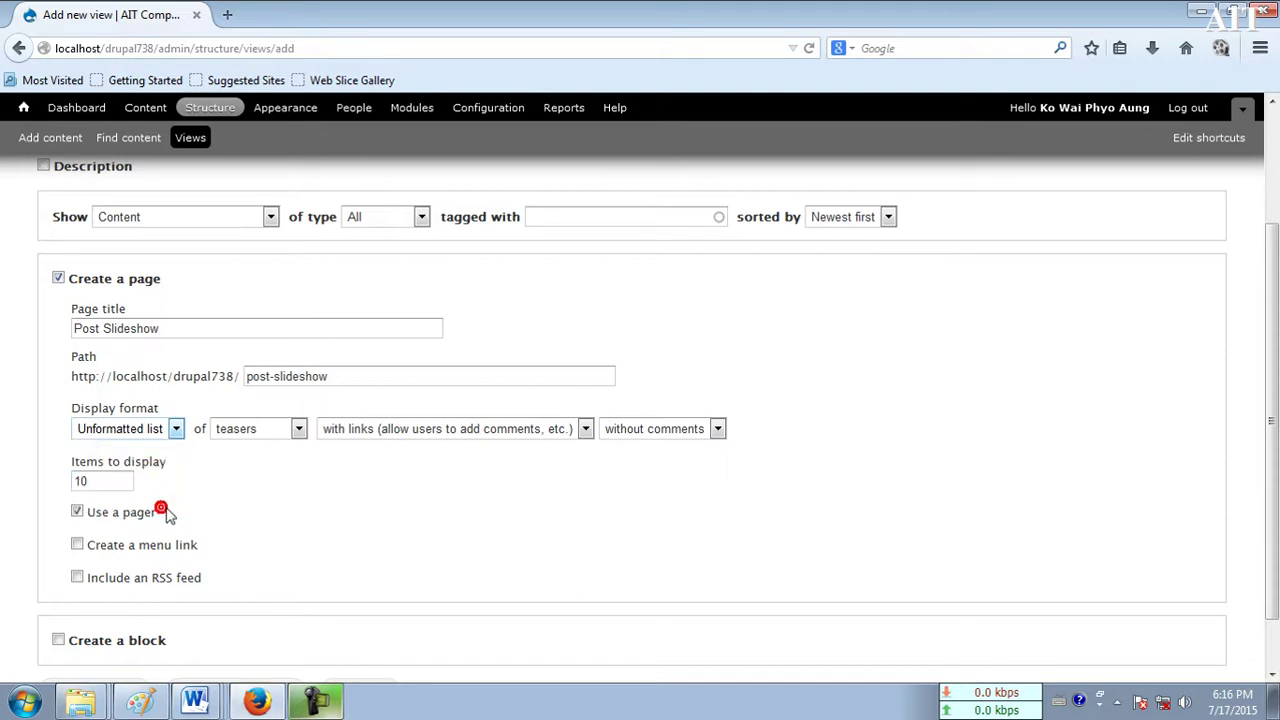
click(315, 700)
click(1190, 612)
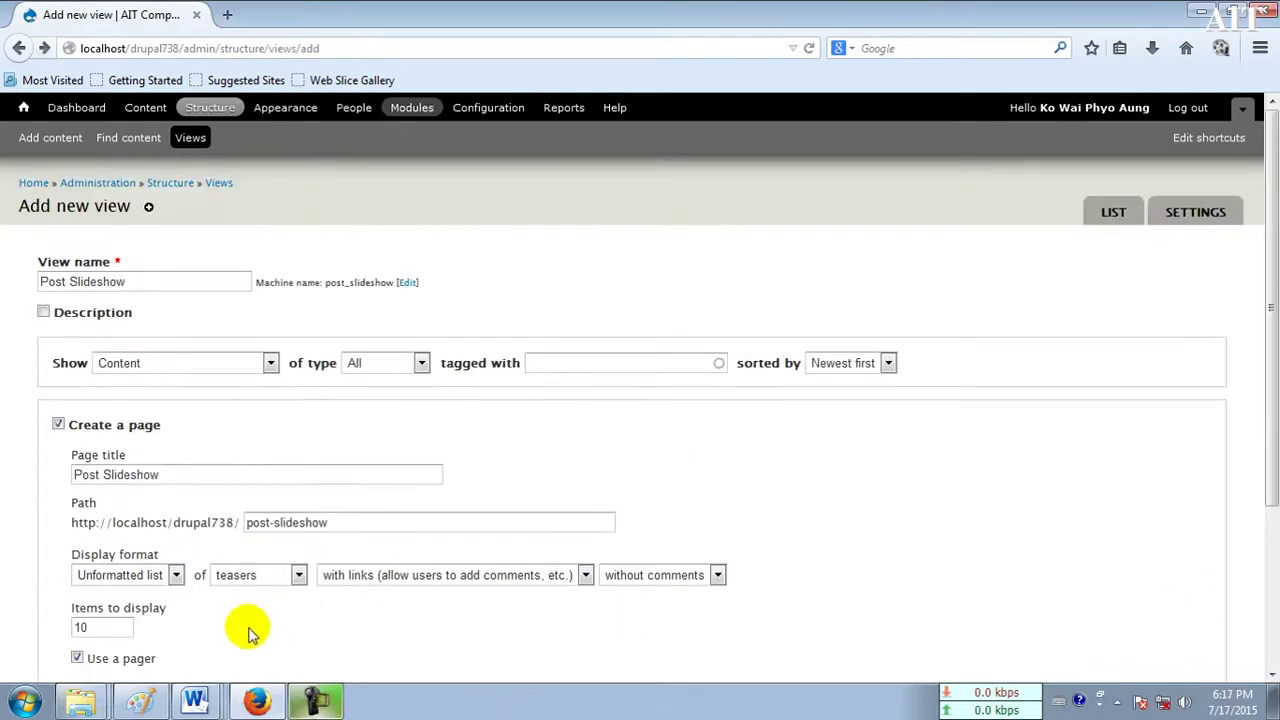
click(175, 575)
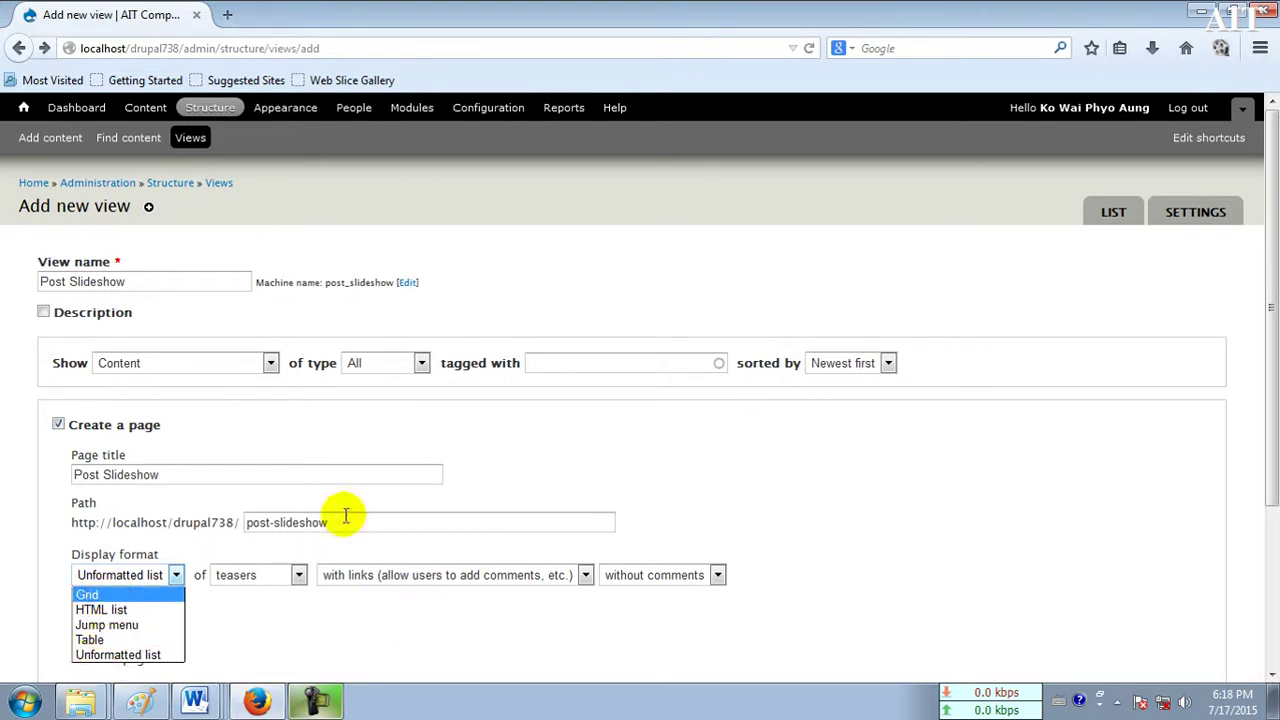
click(574, 277)
Step: Install a new module from the archive views_slideshow-7.x-3.1.zip in the Software > Modules folder
click(410, 110)
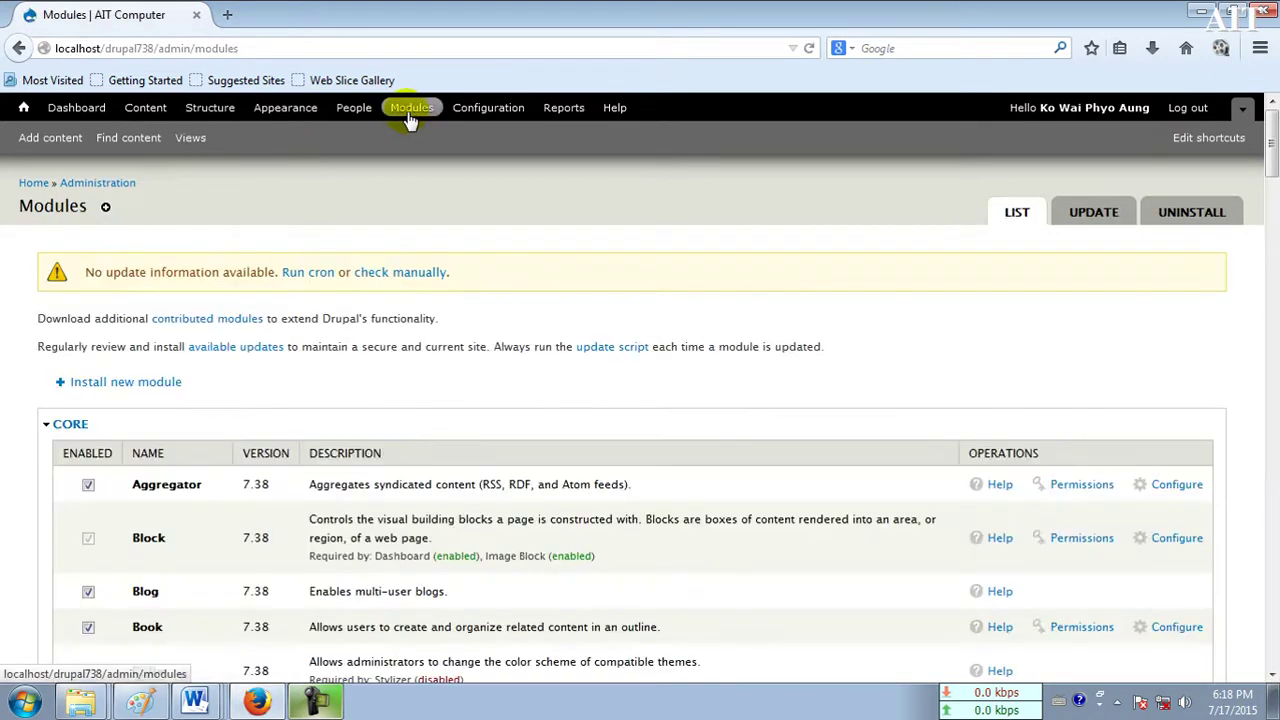
click(137, 386)
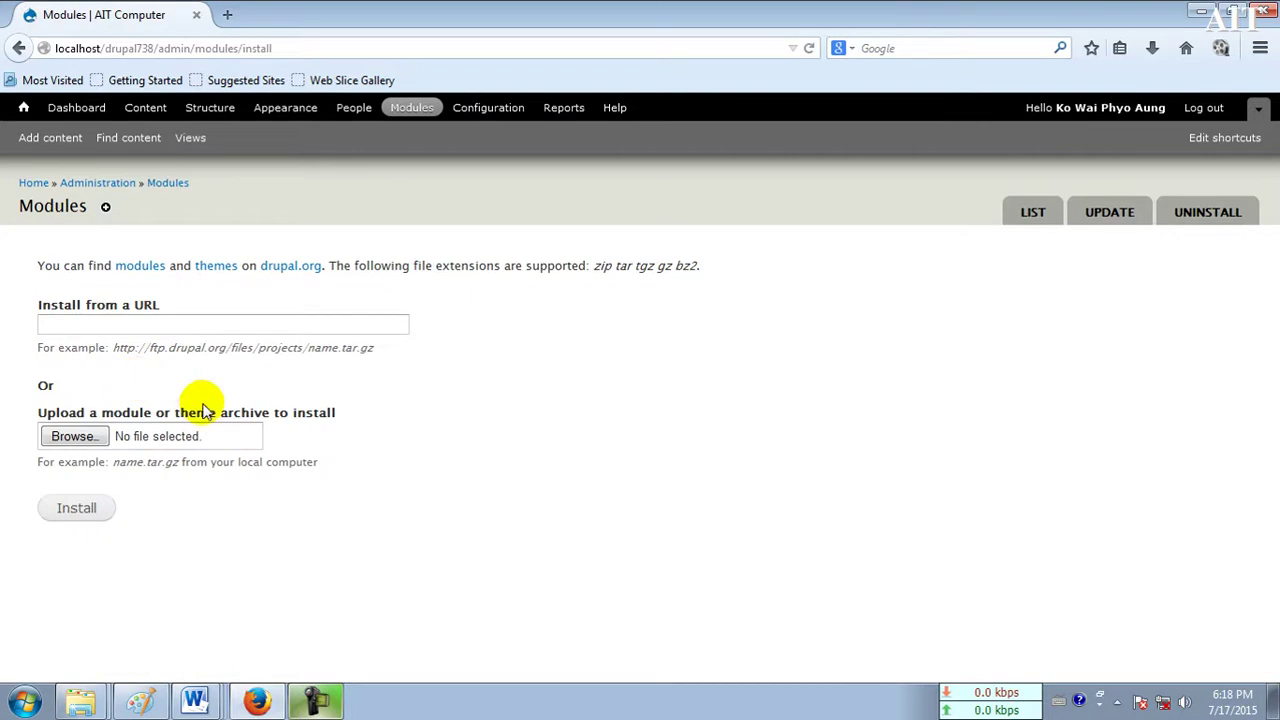
click(66, 435)
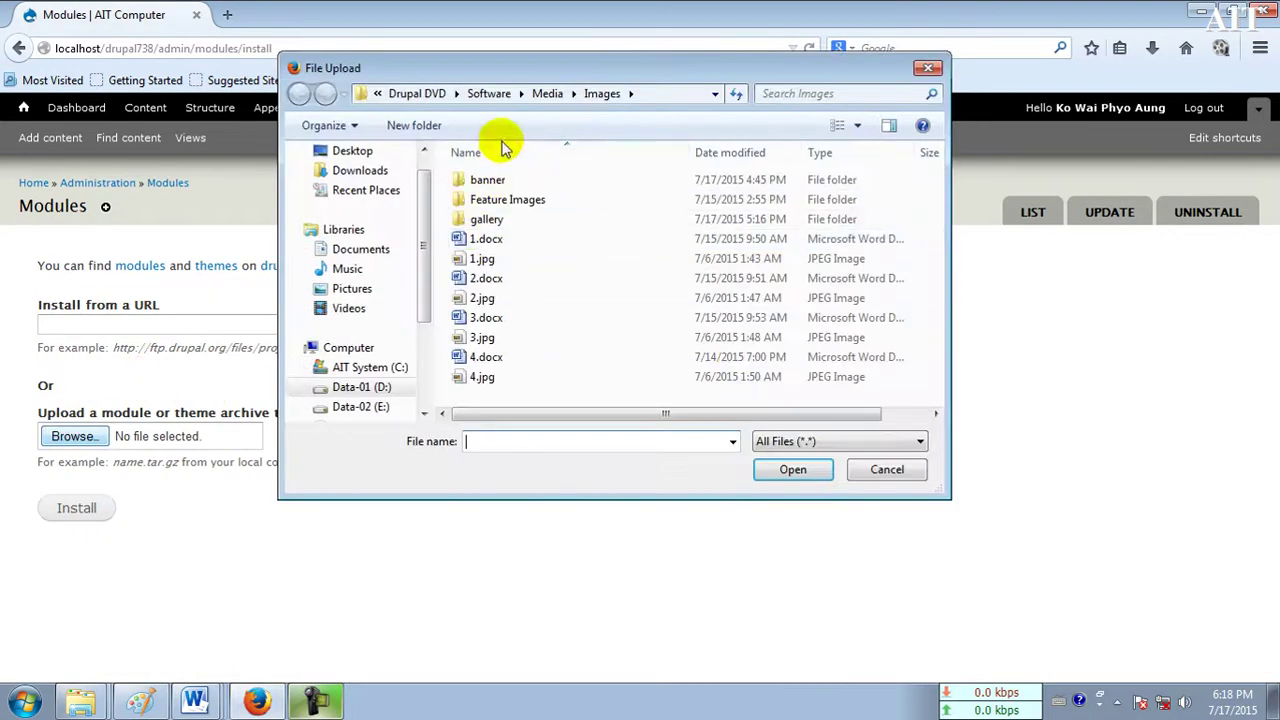
click(490, 91)
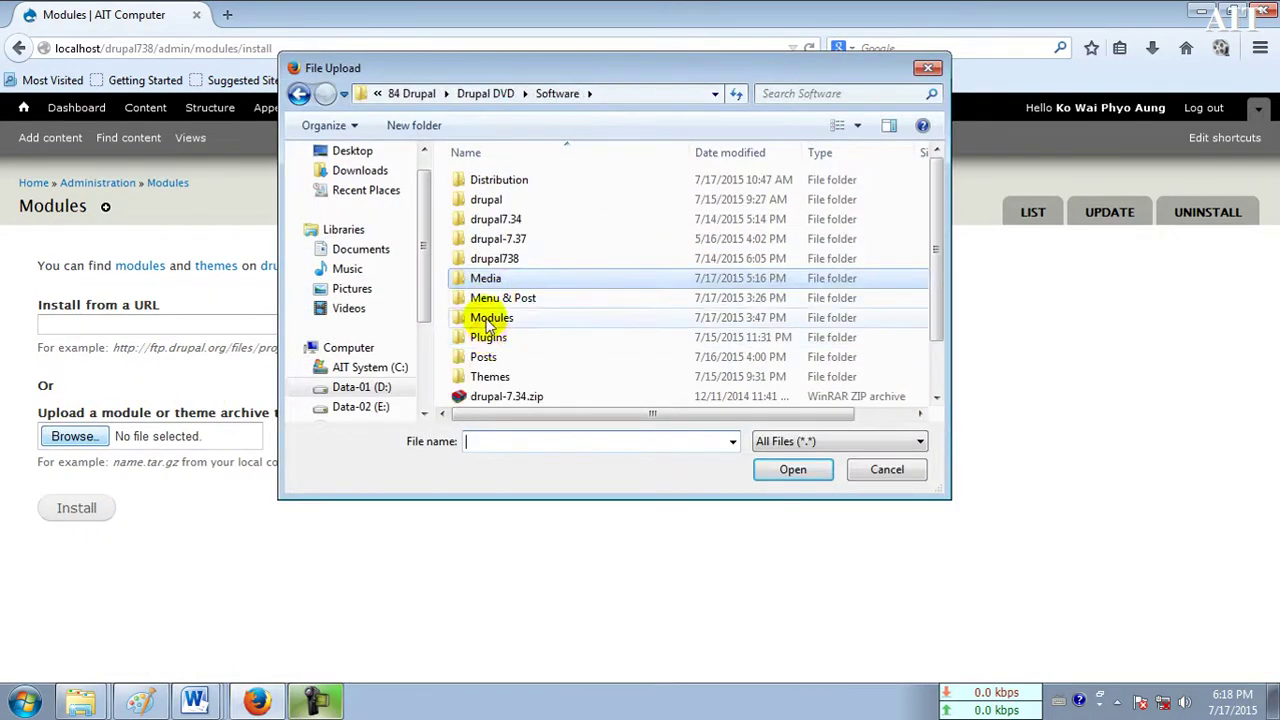
double_click(491, 317)
drag(935, 178, 922, 366)
click(533, 273)
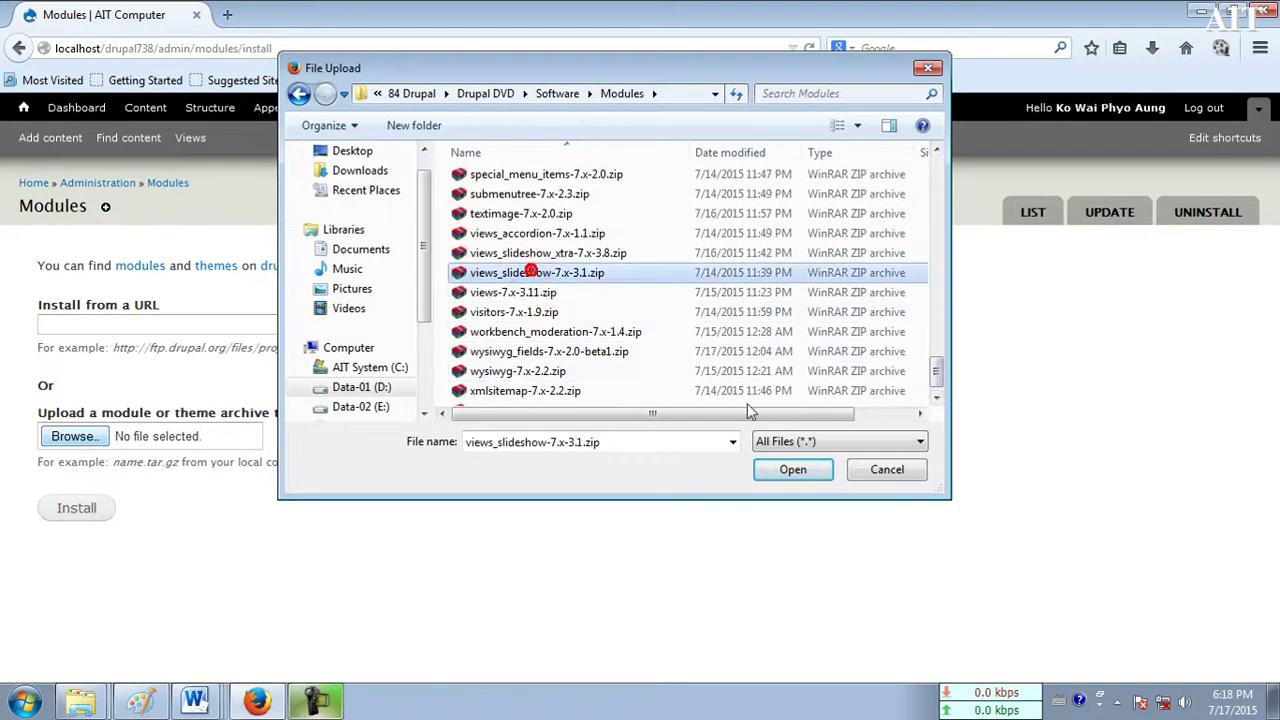
click(806, 470)
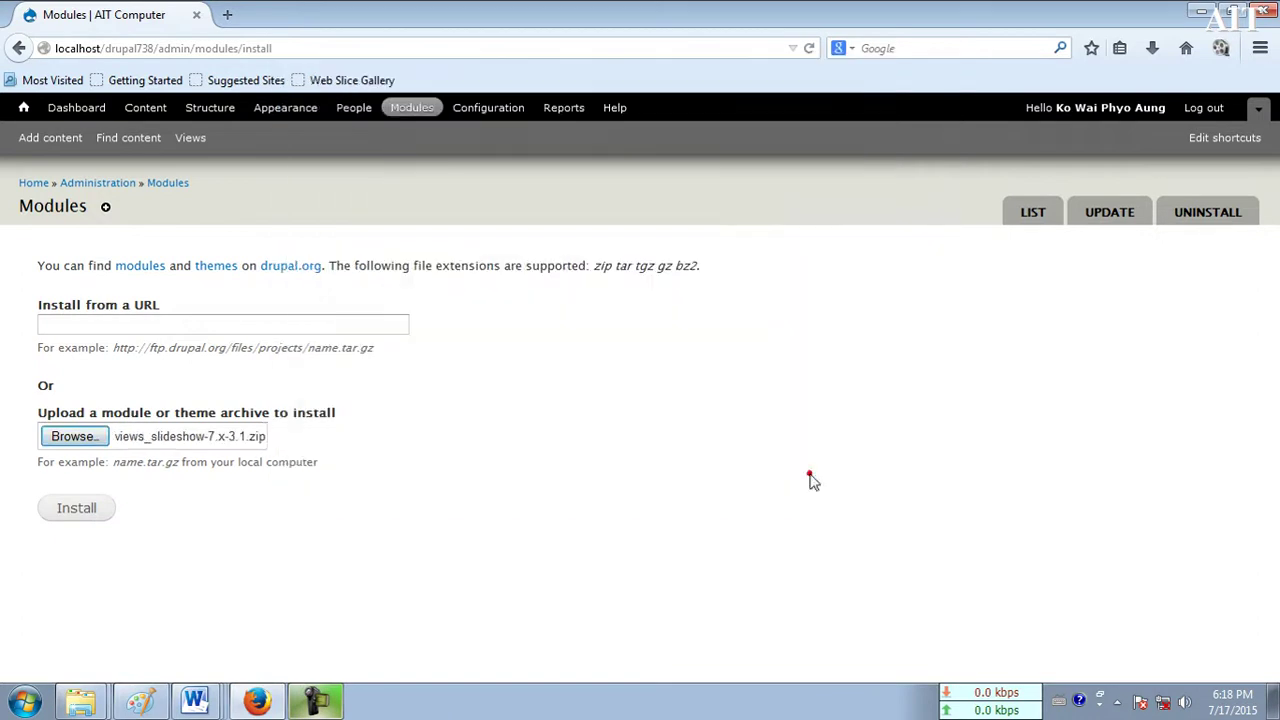
click(75, 508)
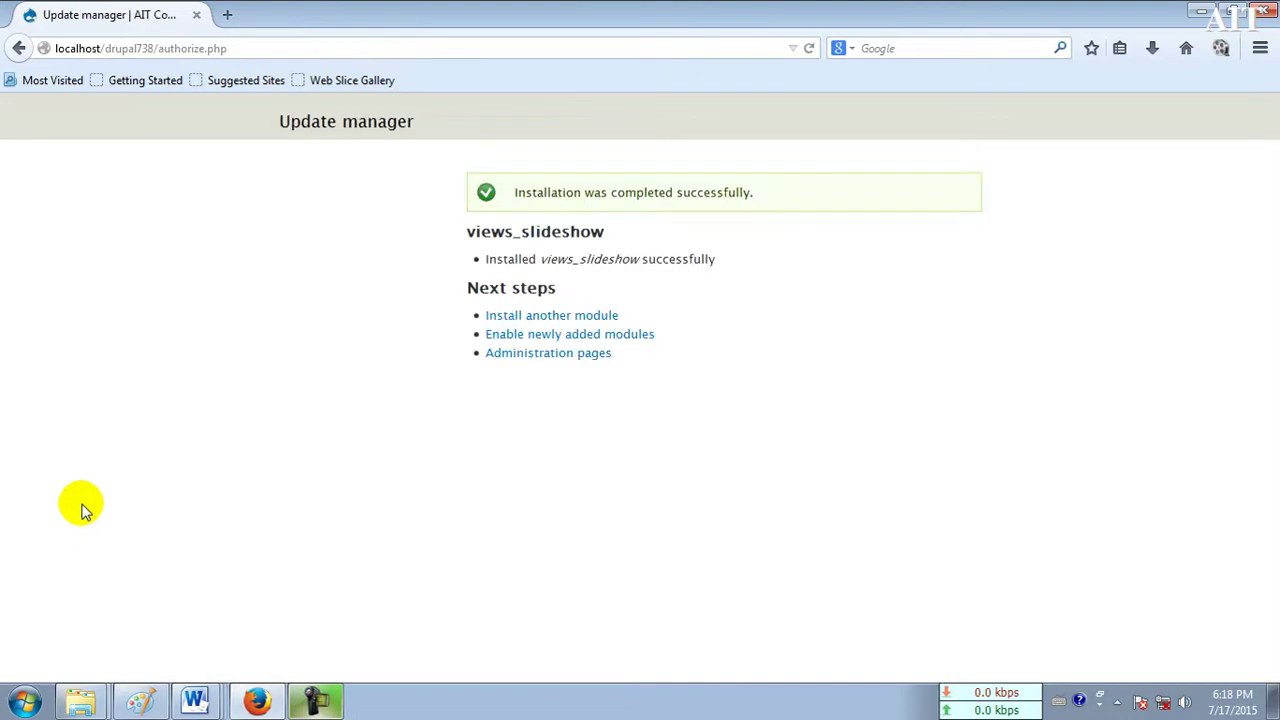
Step: Enable the newly added Views Slideshow module and save the module configuration
click(528, 340)
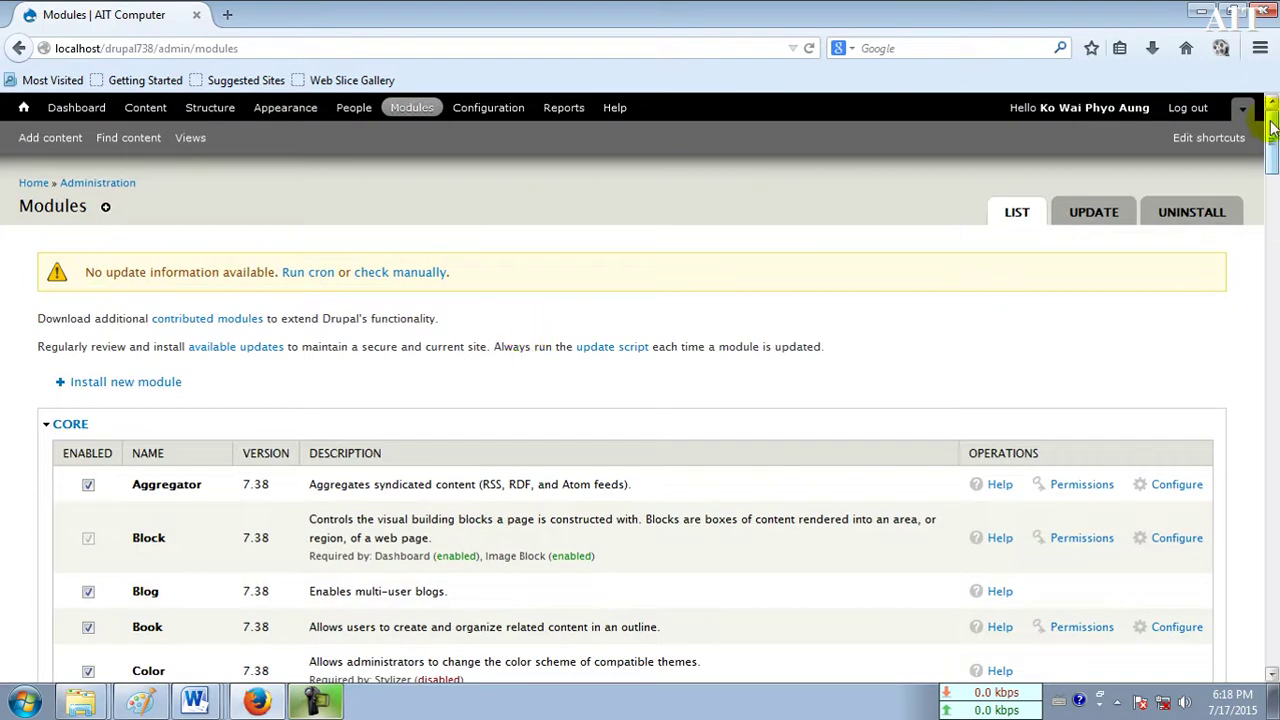
drag(1270, 125, 1272, 603)
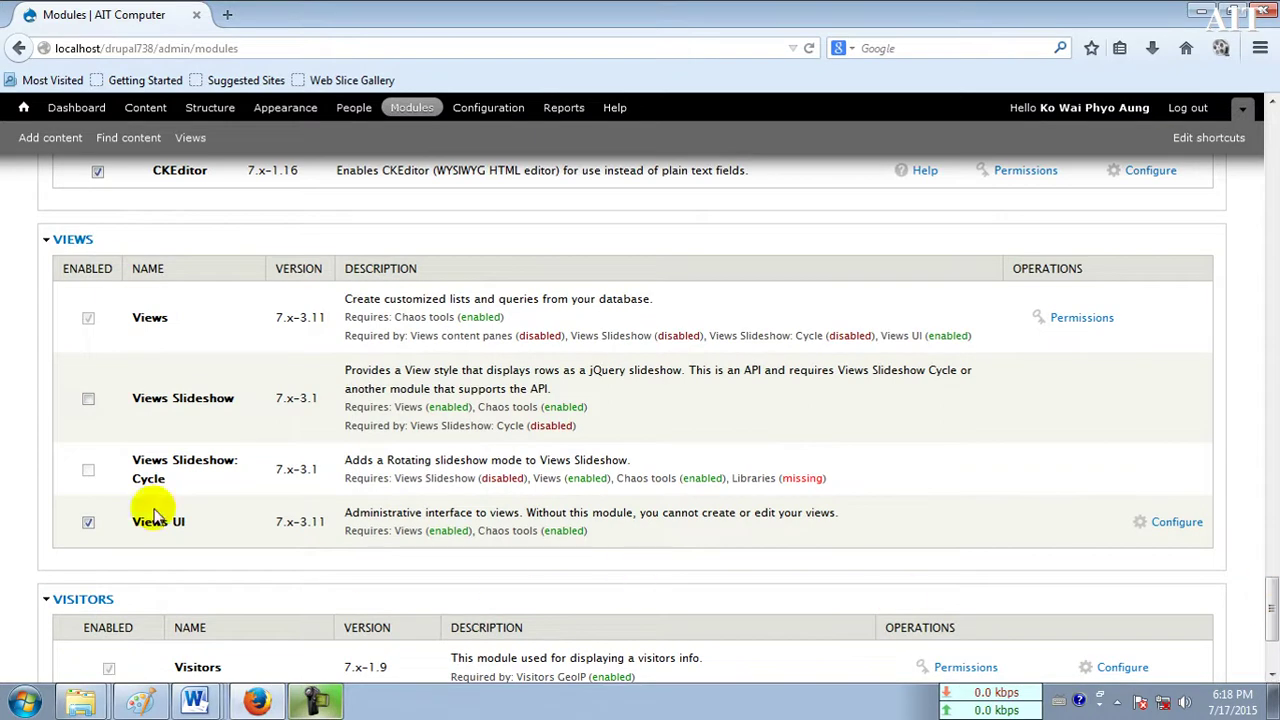
click(88, 399)
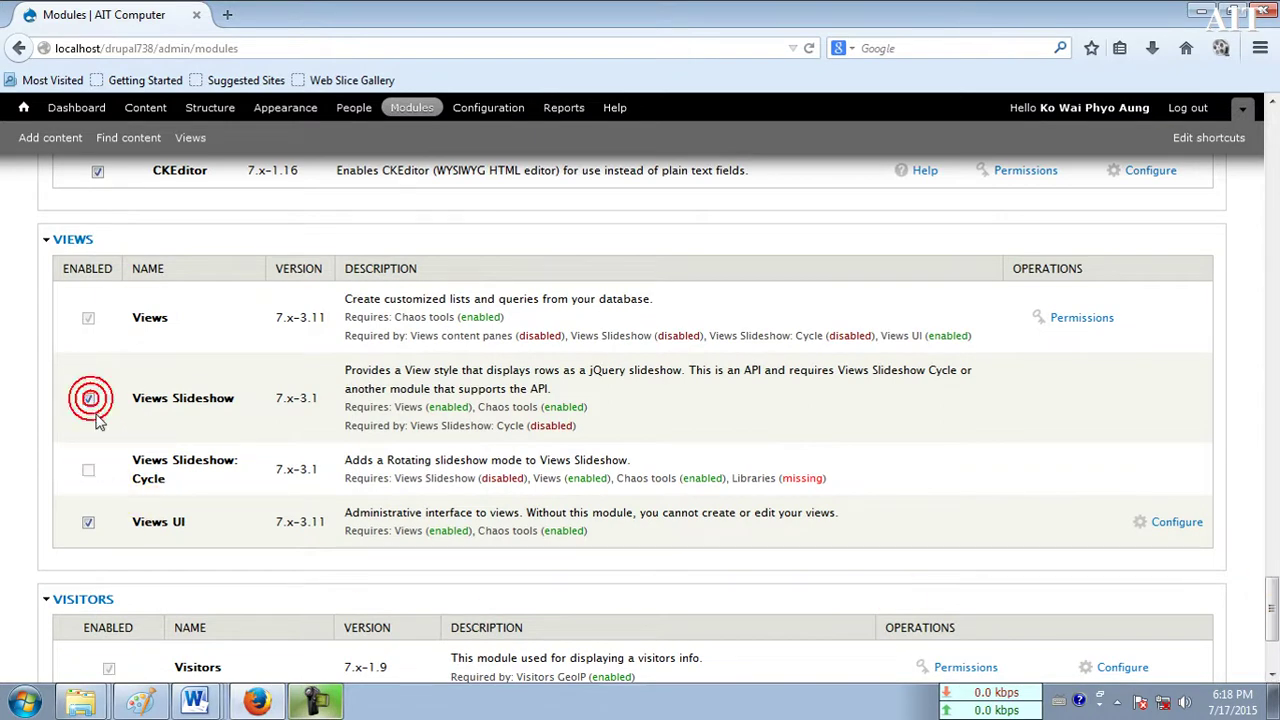
click(88, 472)
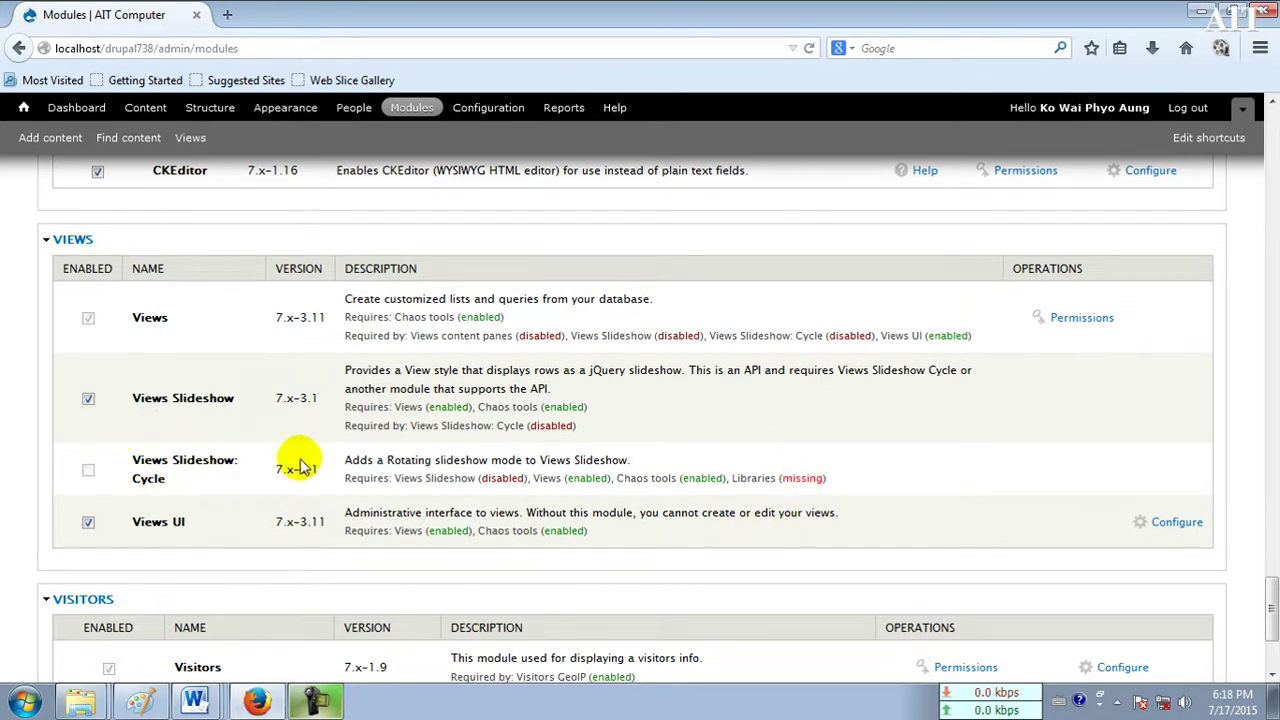
drag(1268, 600, 1268, 622)
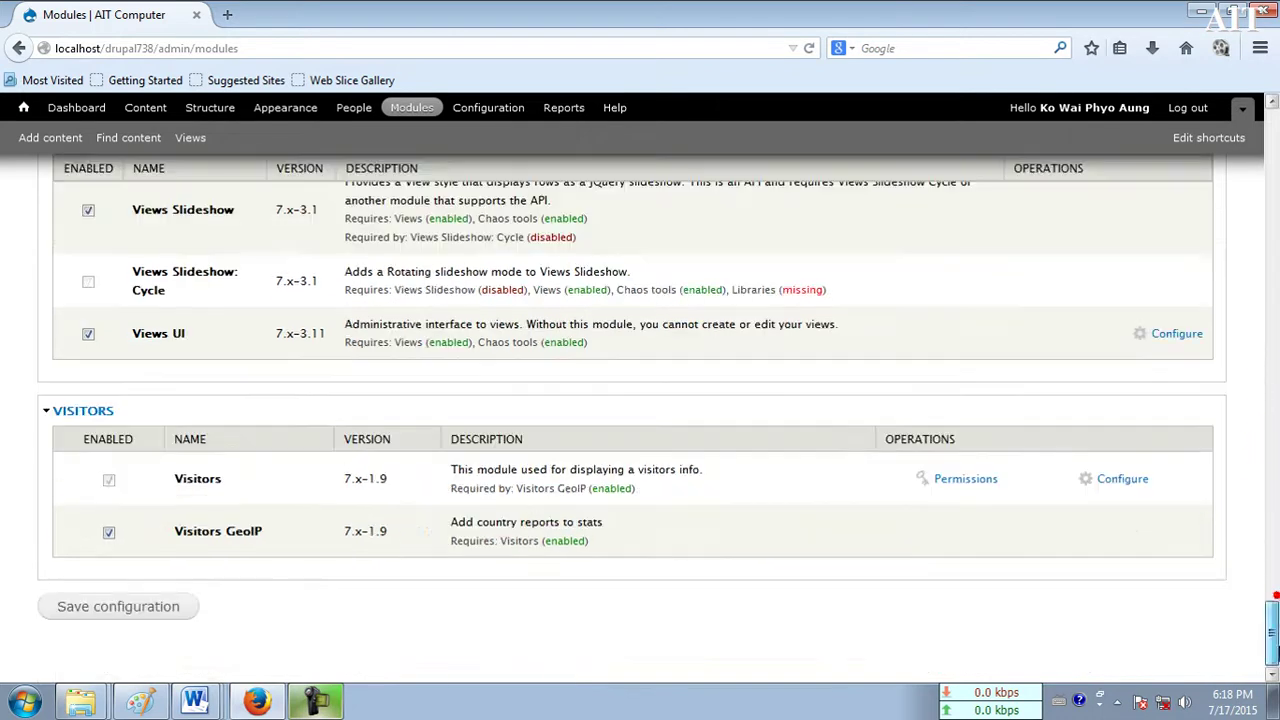
click(119, 607)
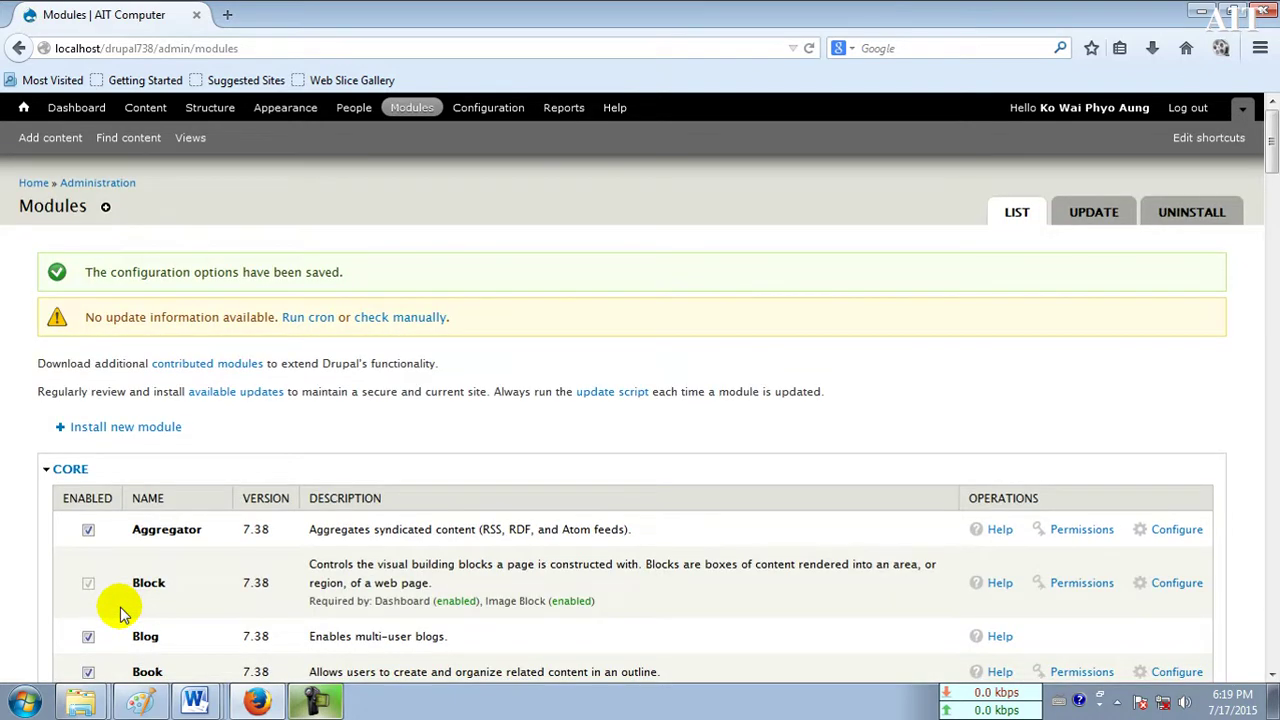
Step: Start a new view and name it Post Slideshow
click(192, 142)
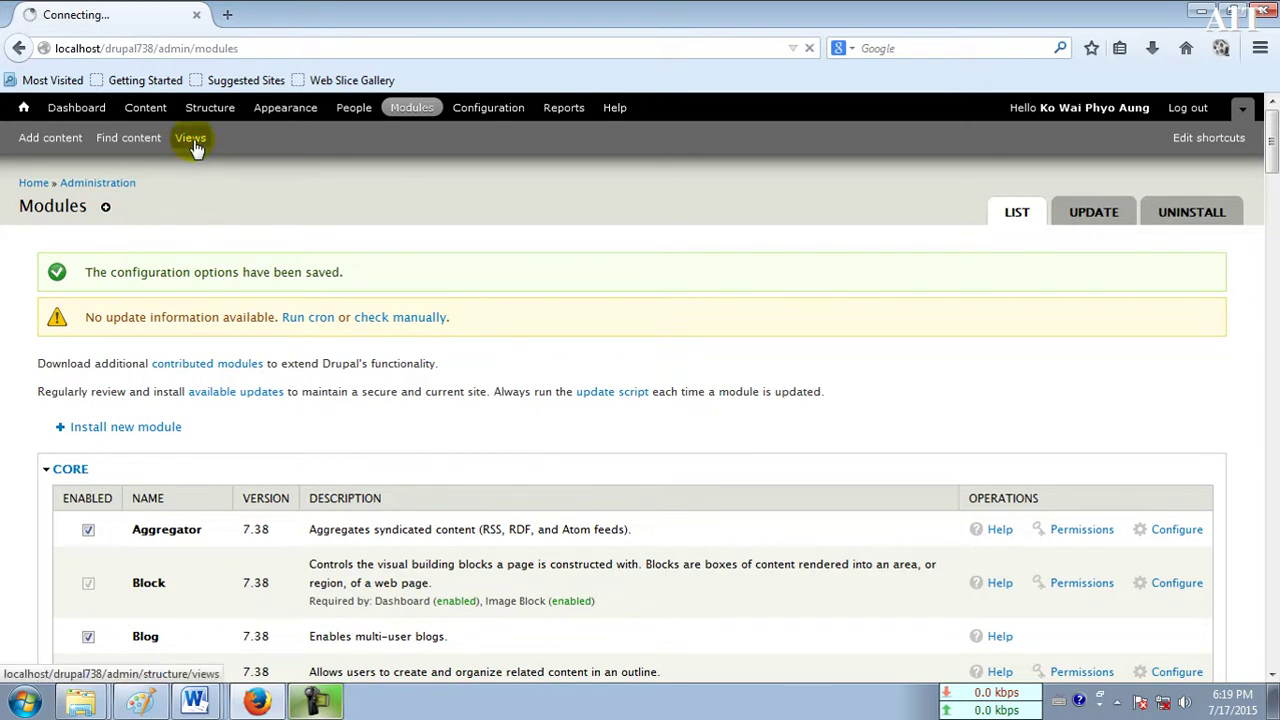
click(78, 340)
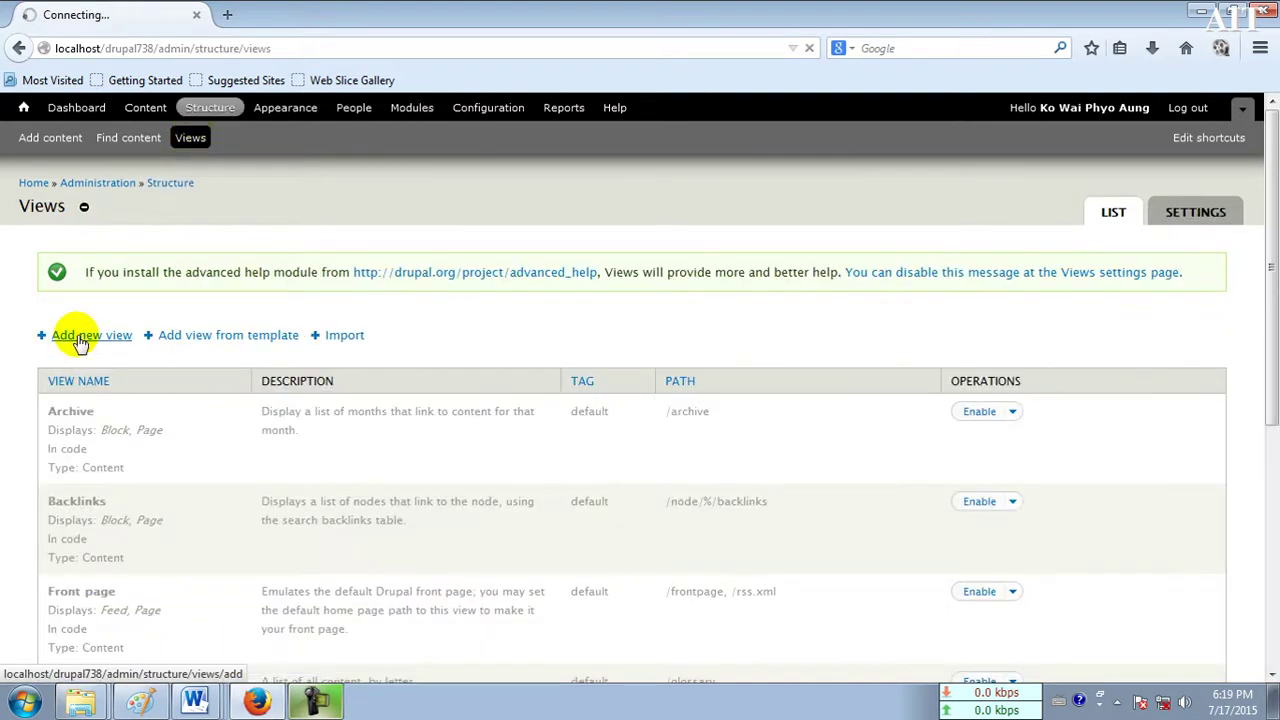
click(88, 281)
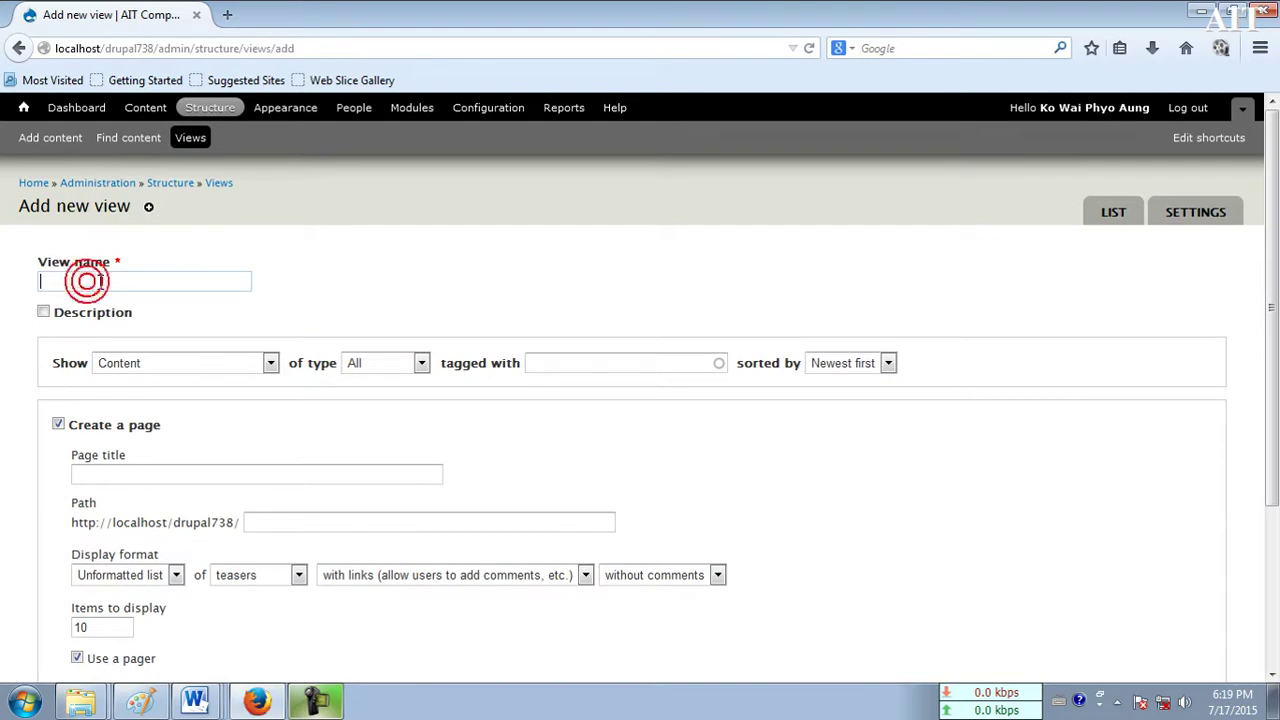
text(Post st)
key(BackSpace)
key(BackSpace)
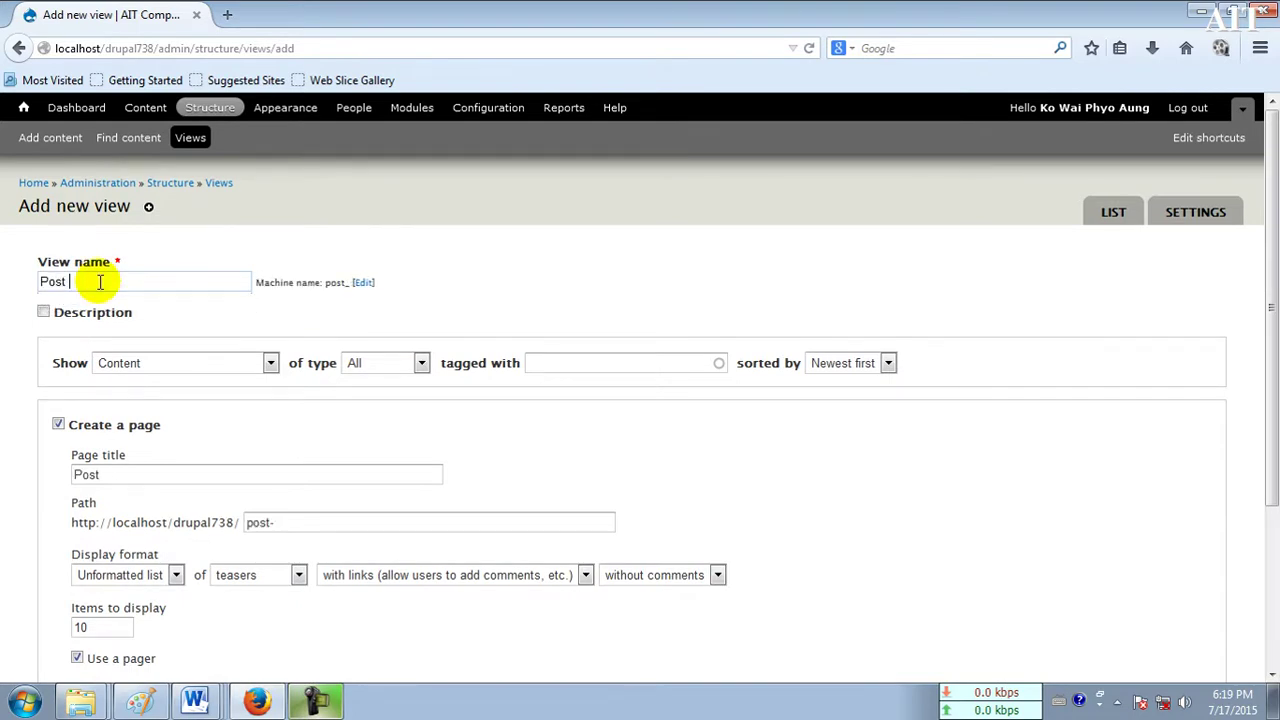
text(Slideshow)
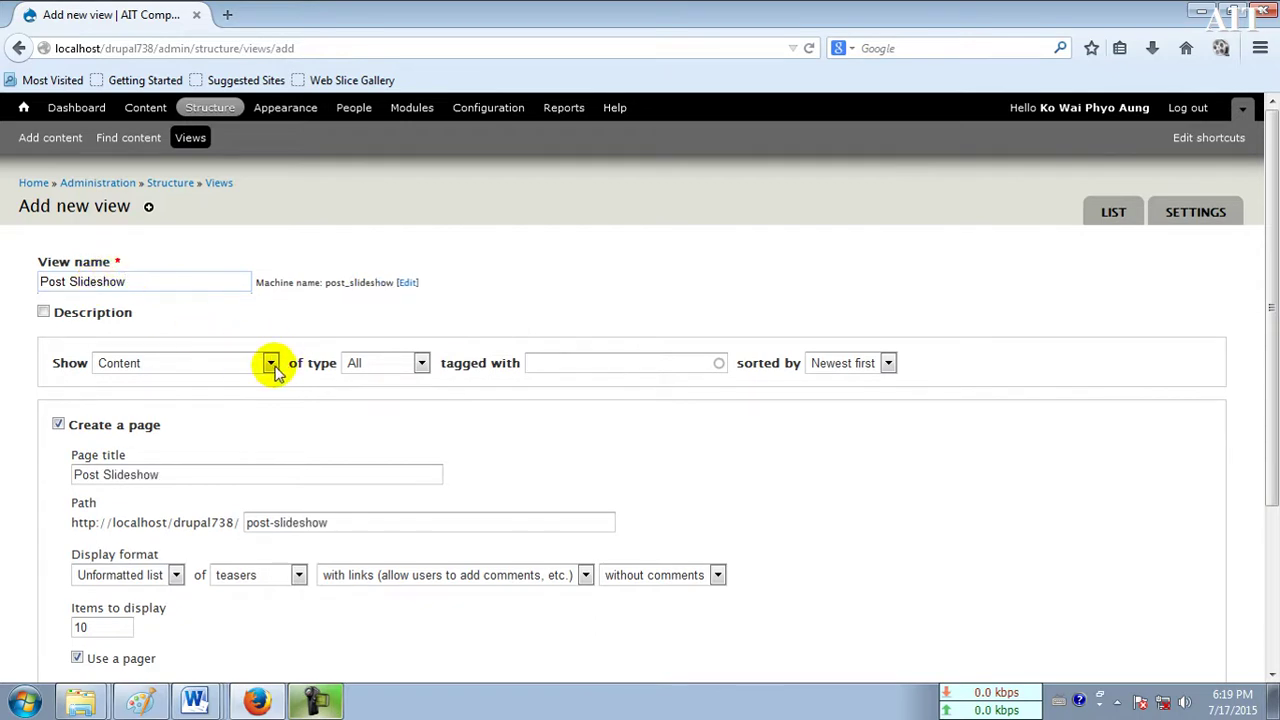
Step: Set the Post Slideshow view to show Content of type All
click(270, 363)
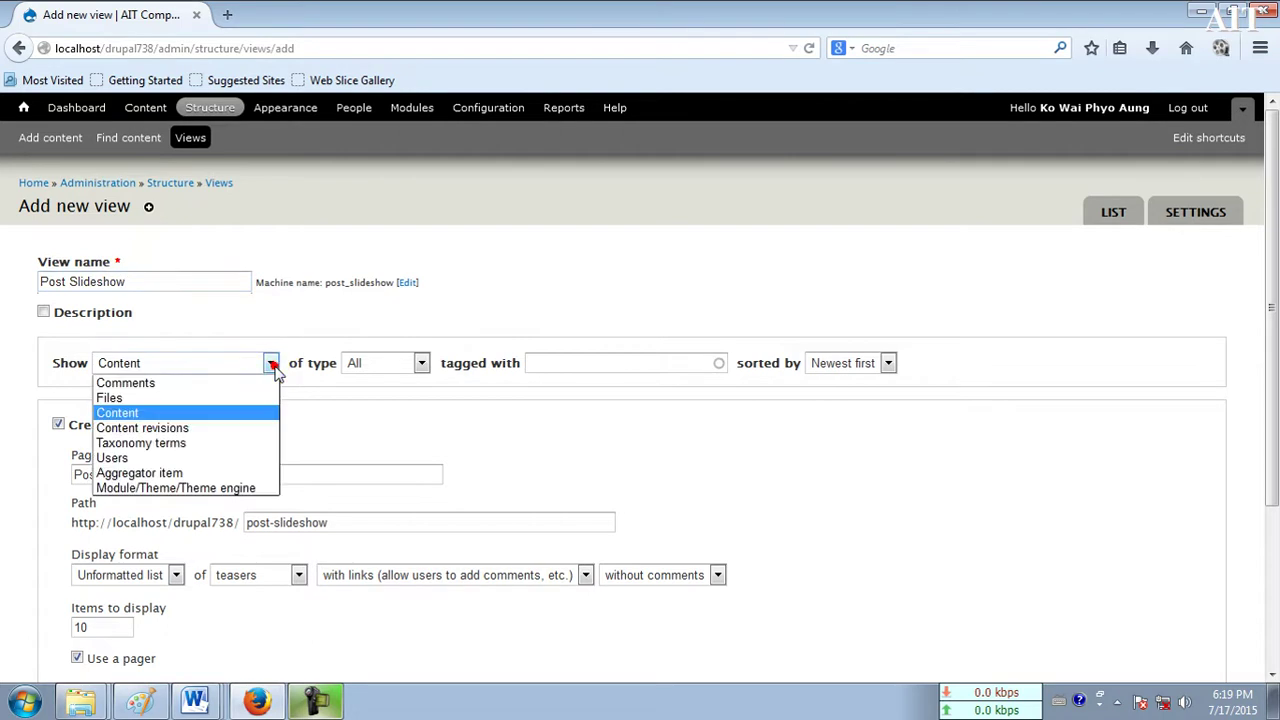
click(240, 410)
click(421, 363)
click(410, 382)
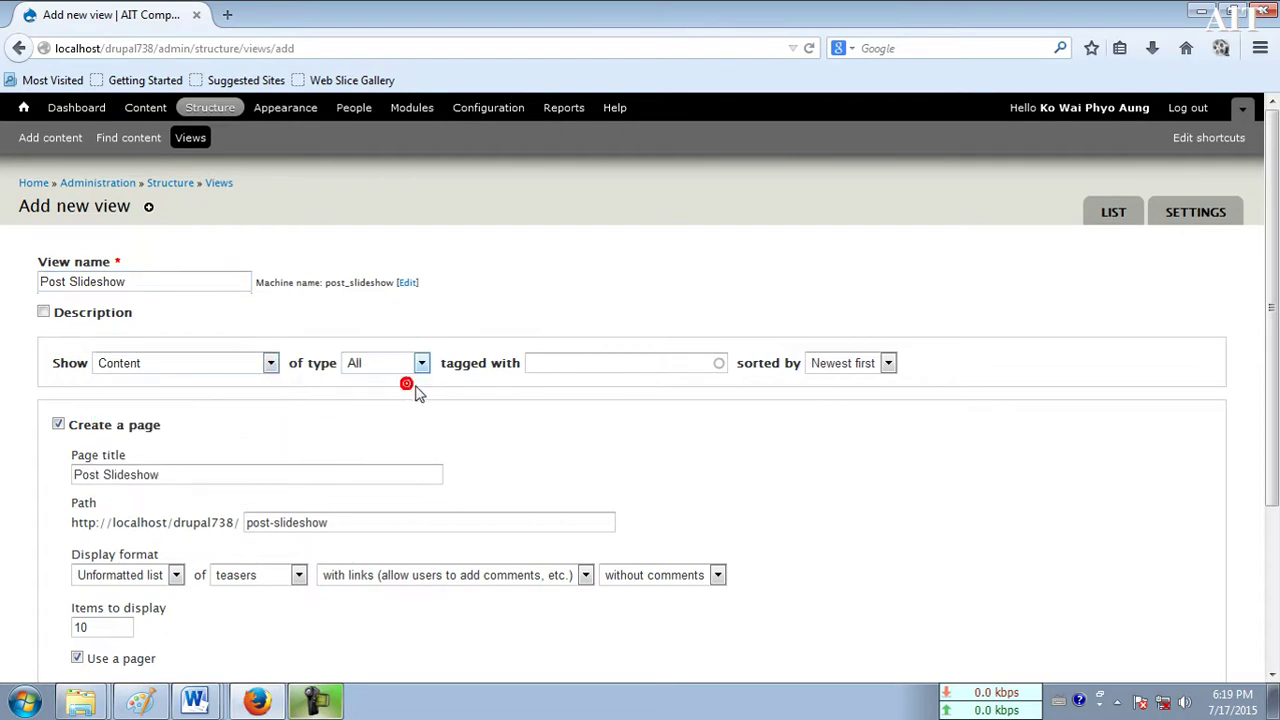
Step: Set the page's display format to Slideshow and turn on creating a menu link for it
scroll(600, 495, down, 3)
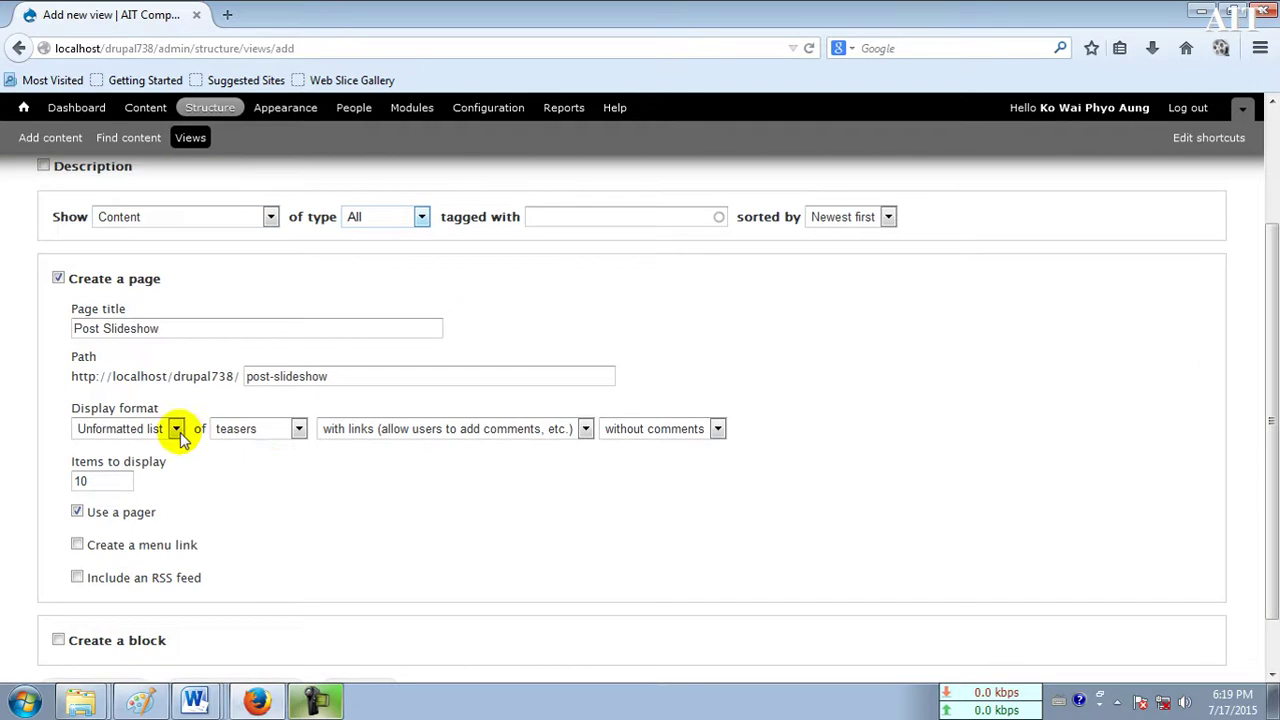
click(177, 430)
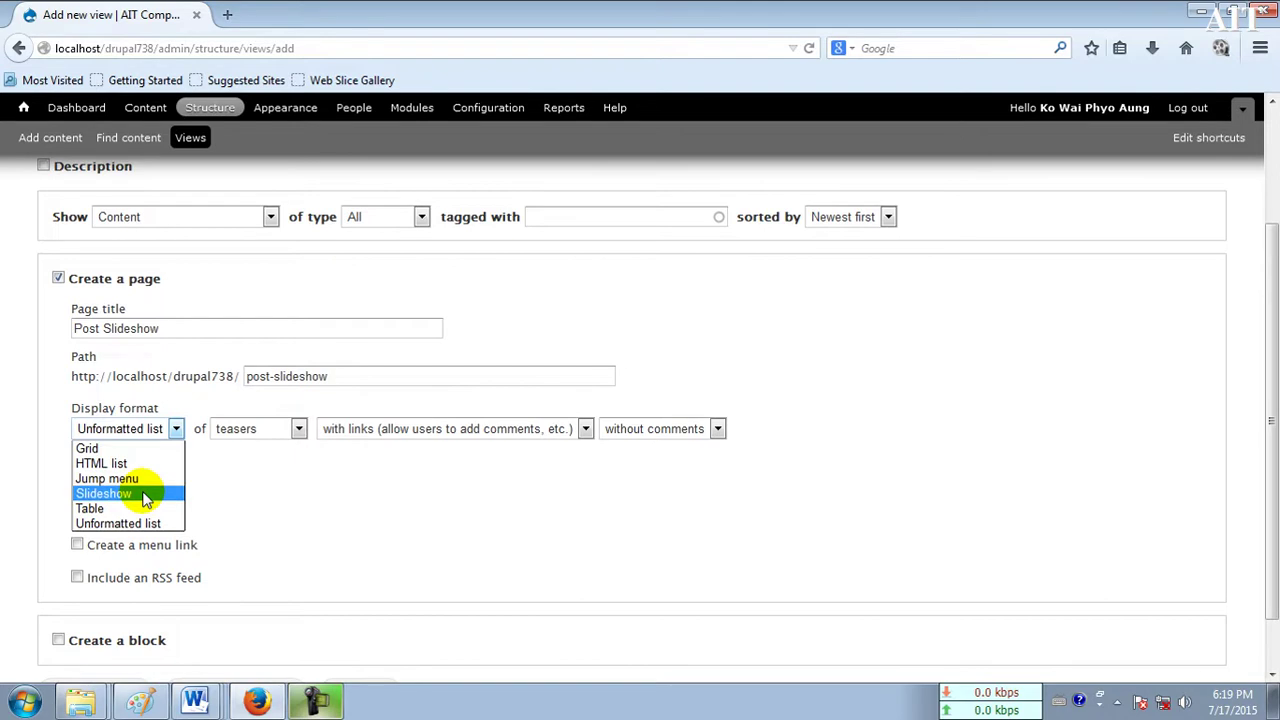
click(145, 494)
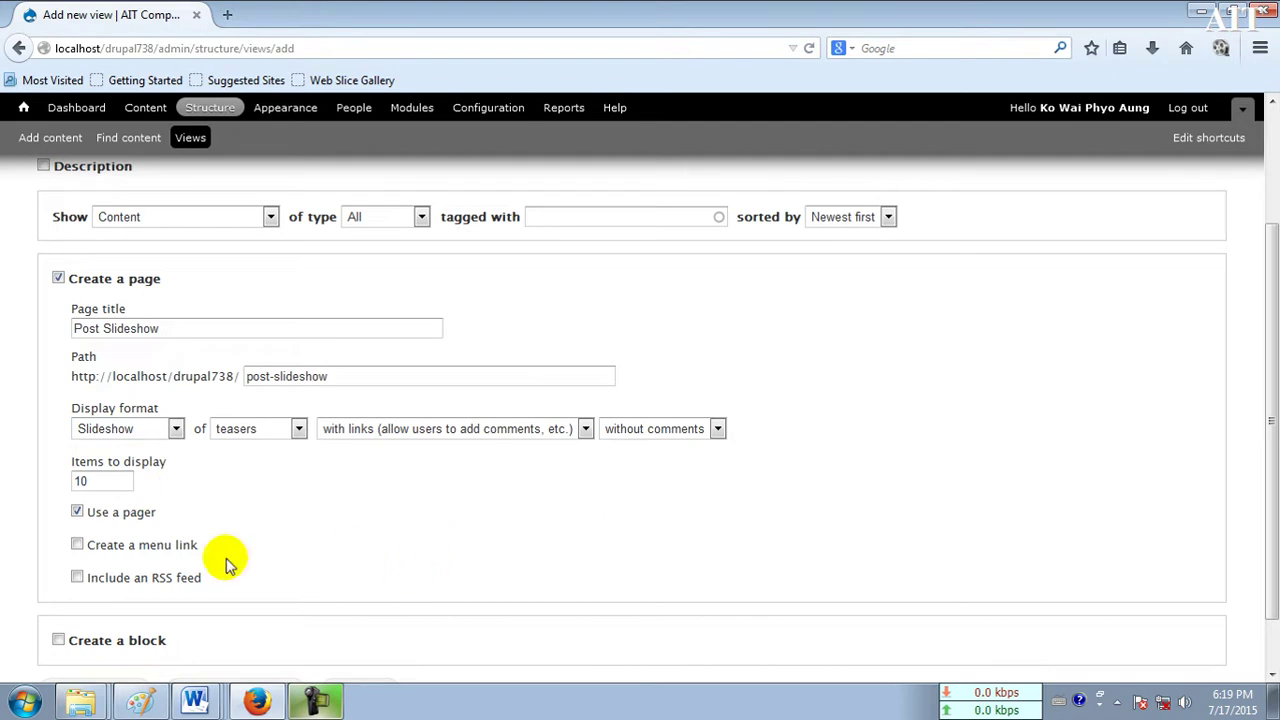
click(78, 545)
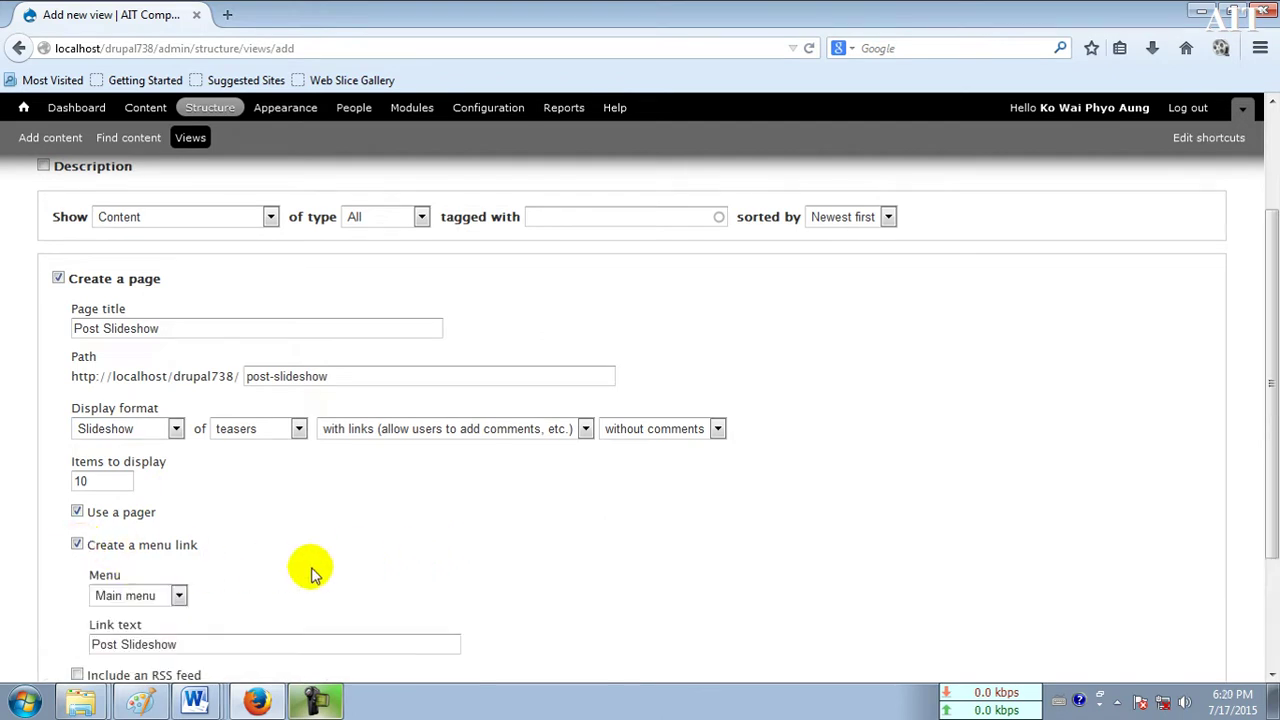
Step: Save the Post Slideshow view and exit to its page, and open the second page of results
scroll(300, 570, down, 3)
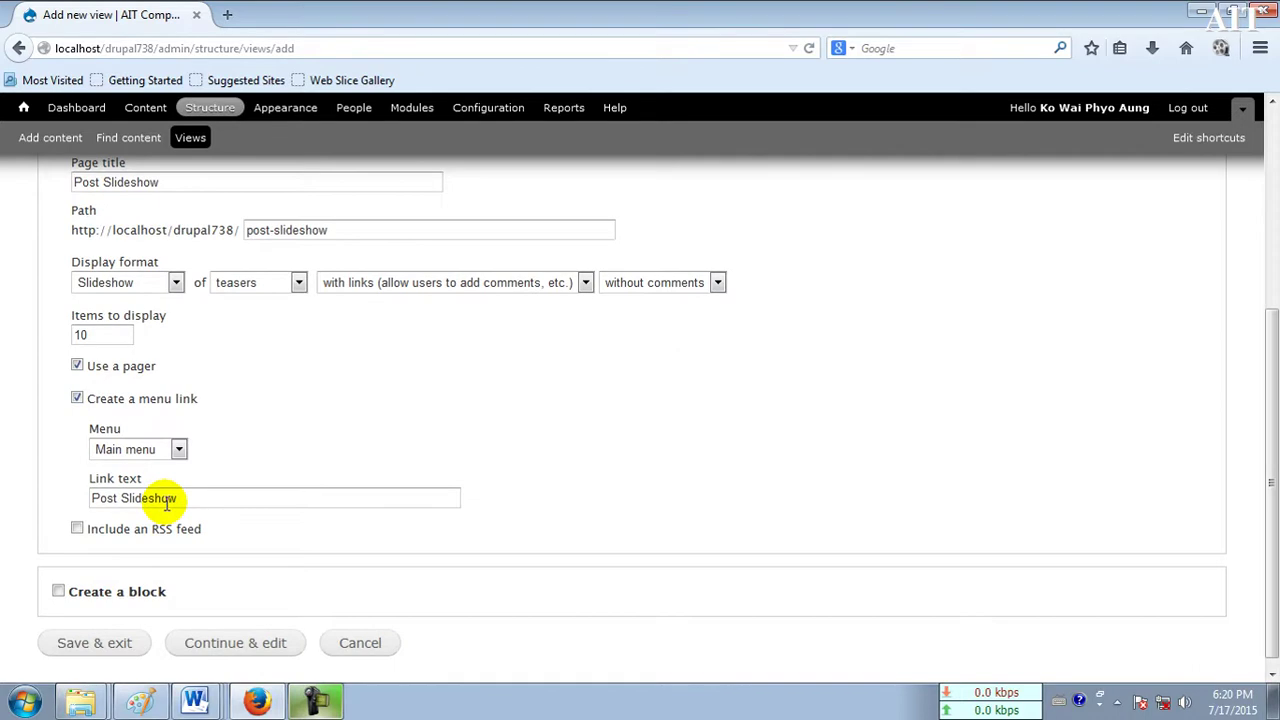
click(83, 645)
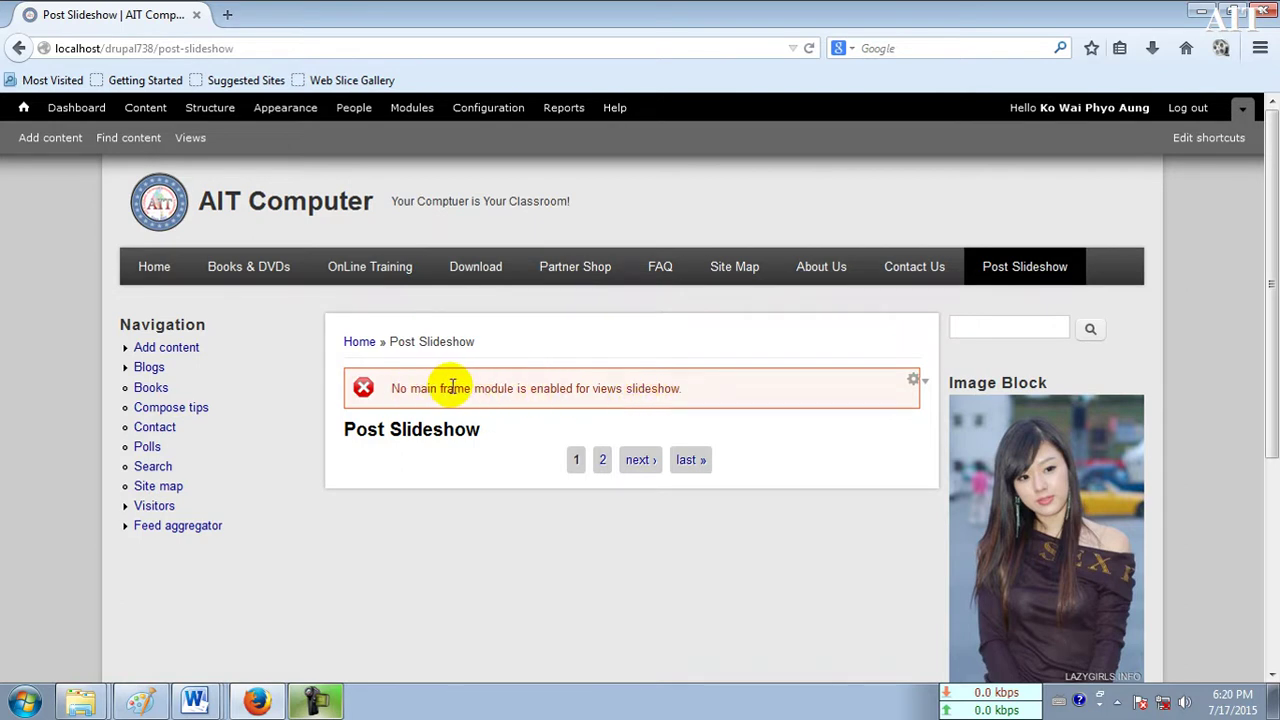
click(603, 462)
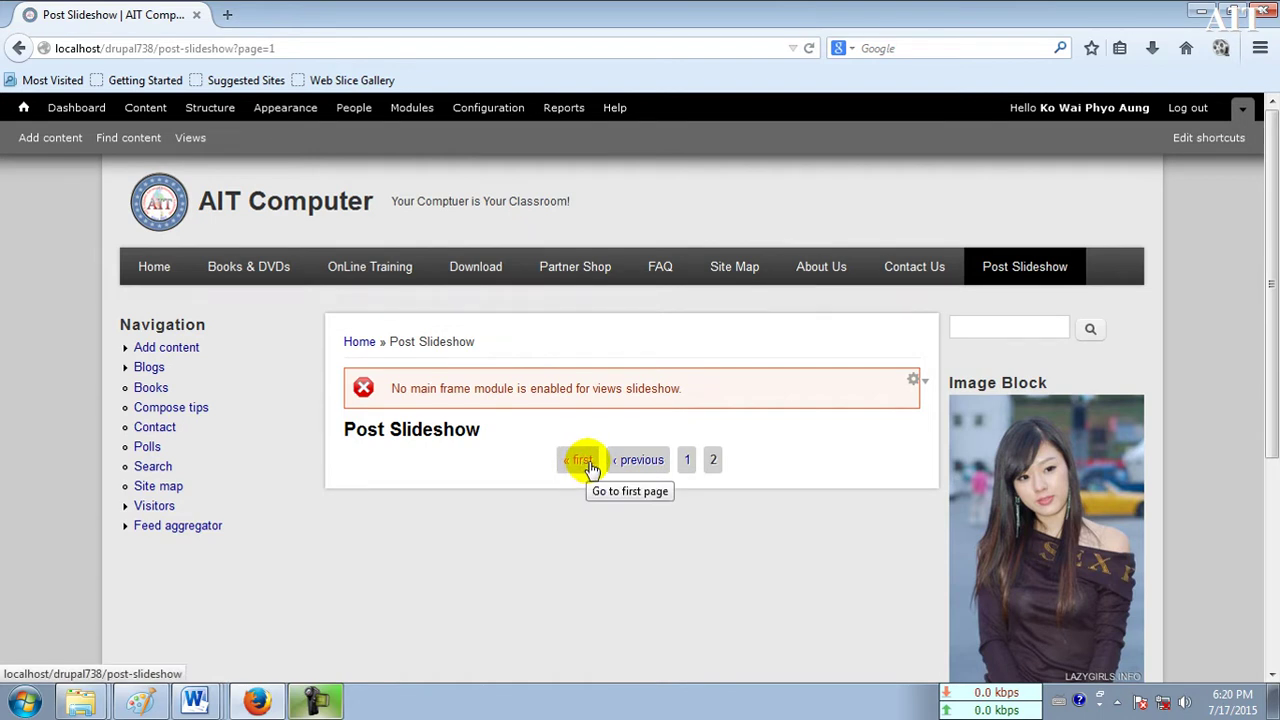
click(330, 706)
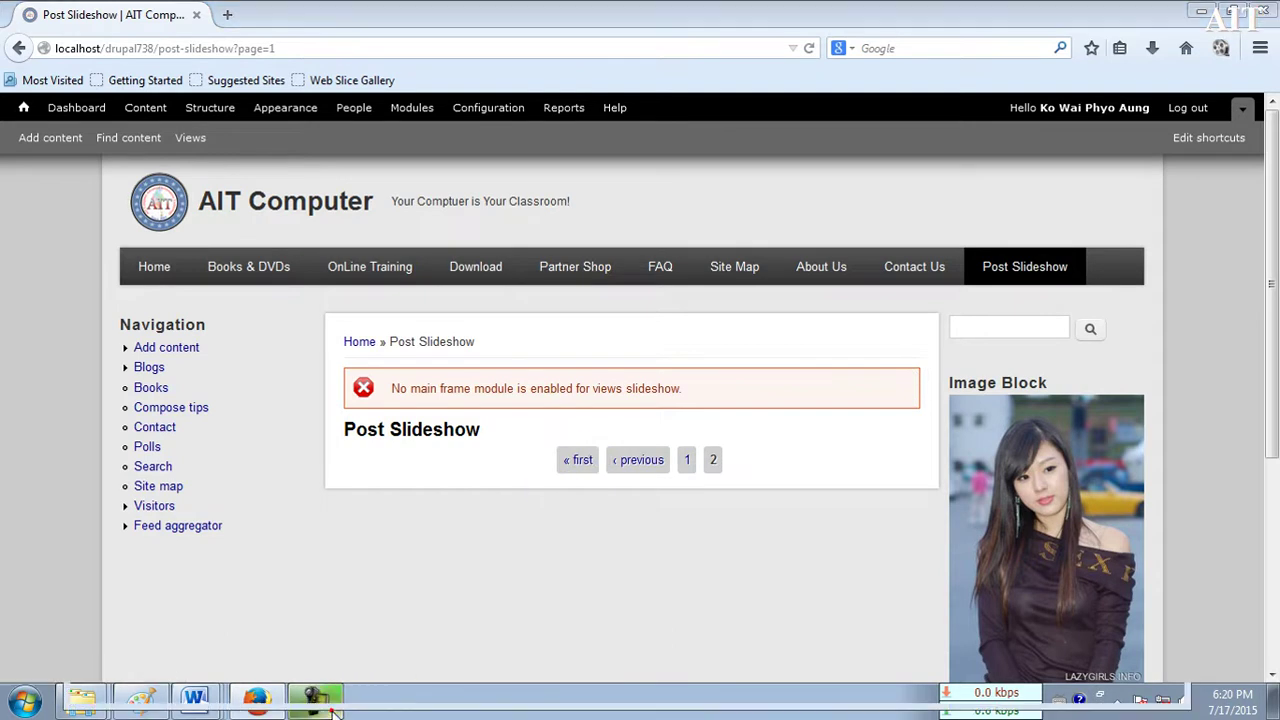
click(1190, 615)
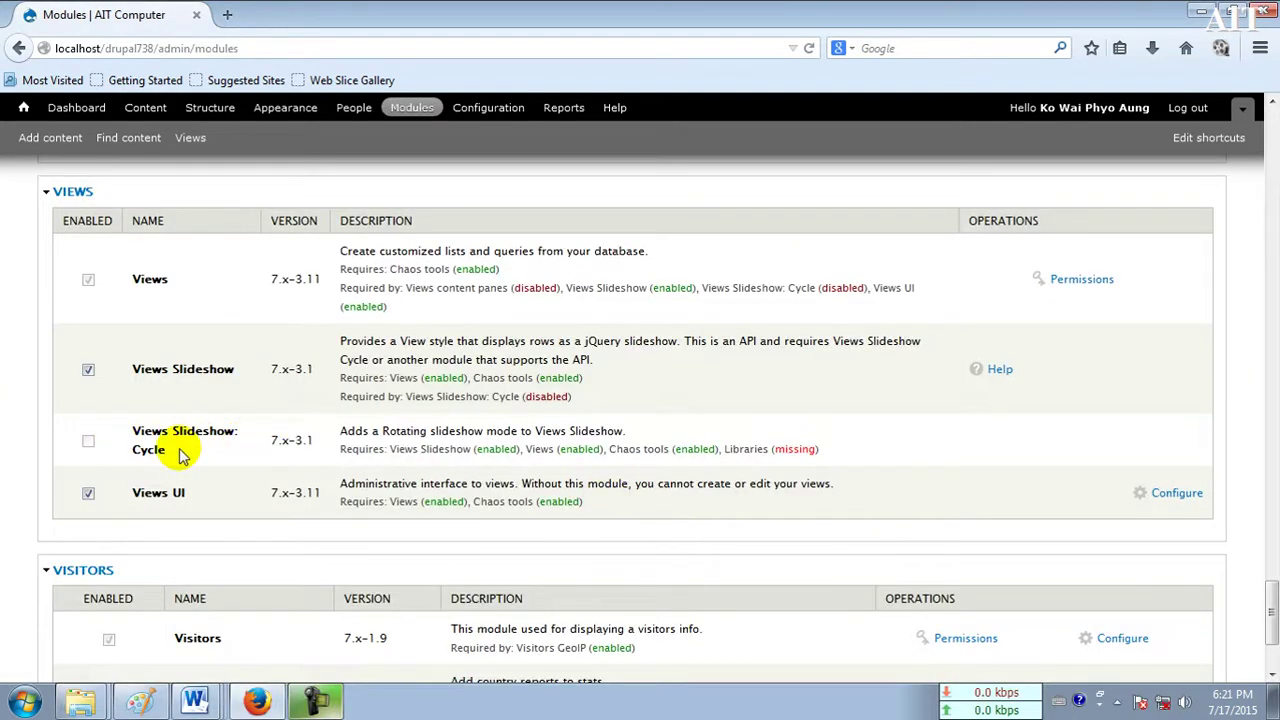
click(89, 444)
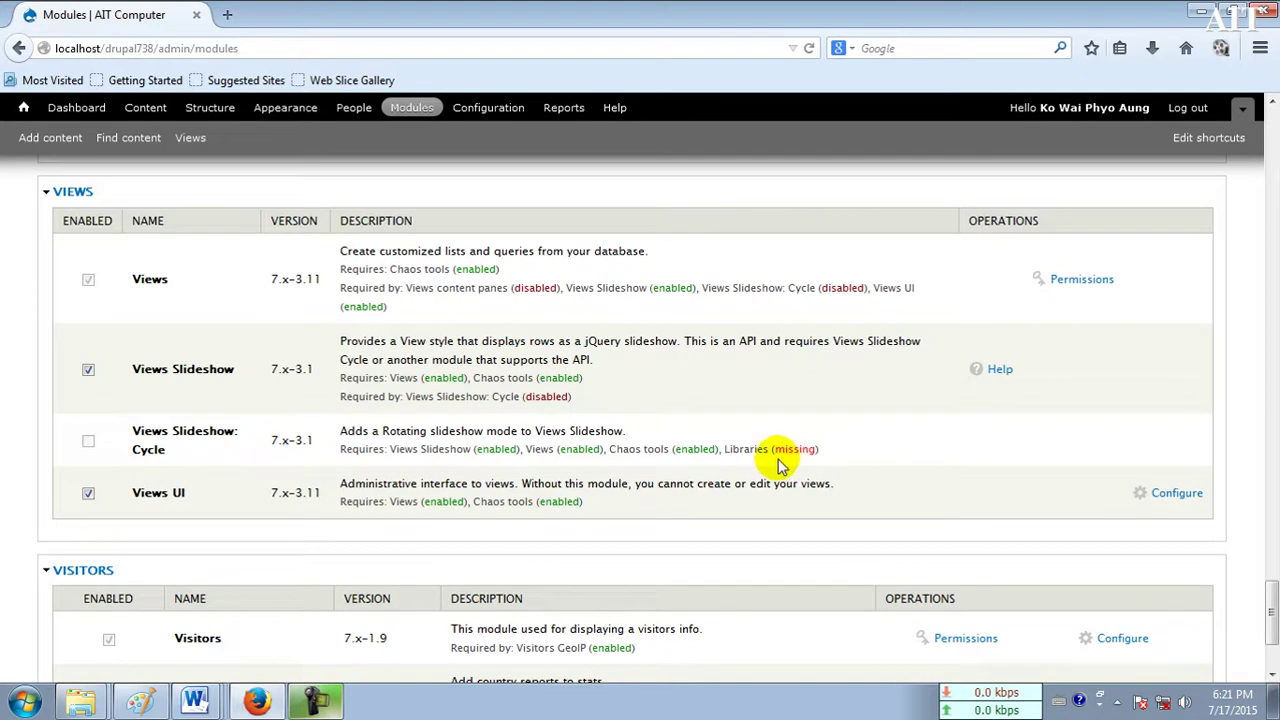
Step: Install a new module by uploading the archive libraries-7.x-2.2.zip from the Modules folder
key(Home)
click(116, 383)
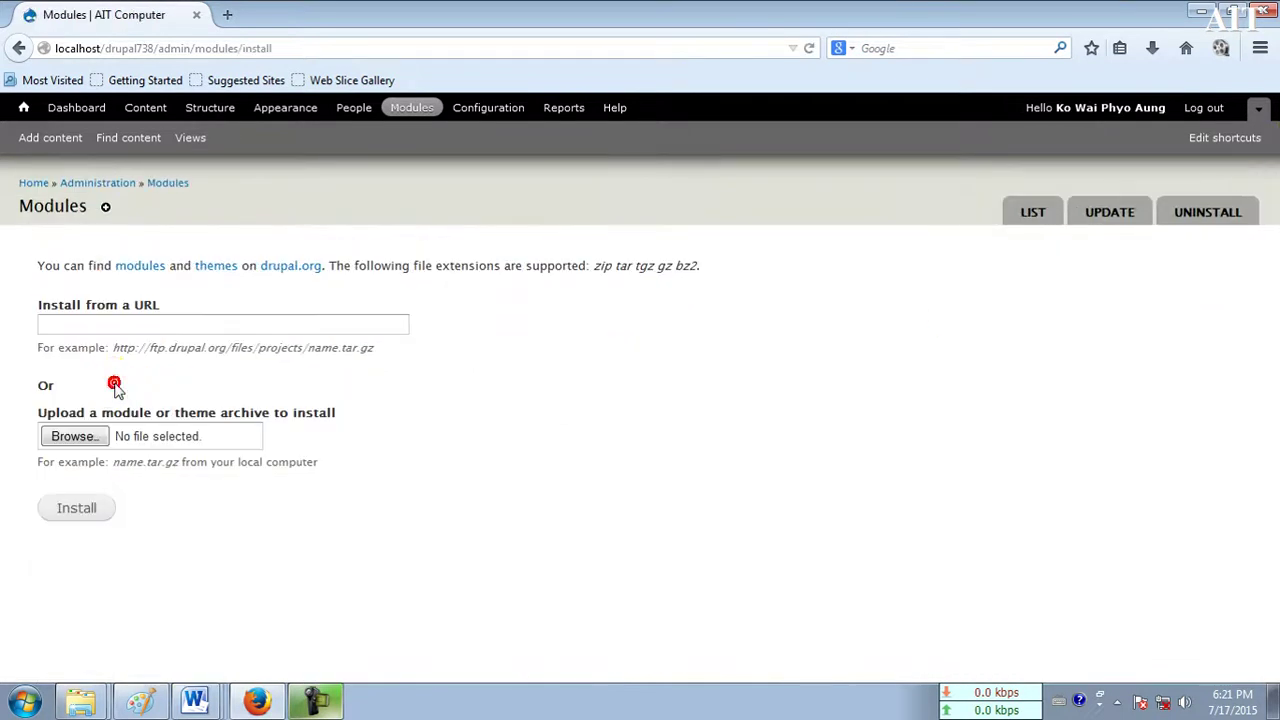
click(78, 440)
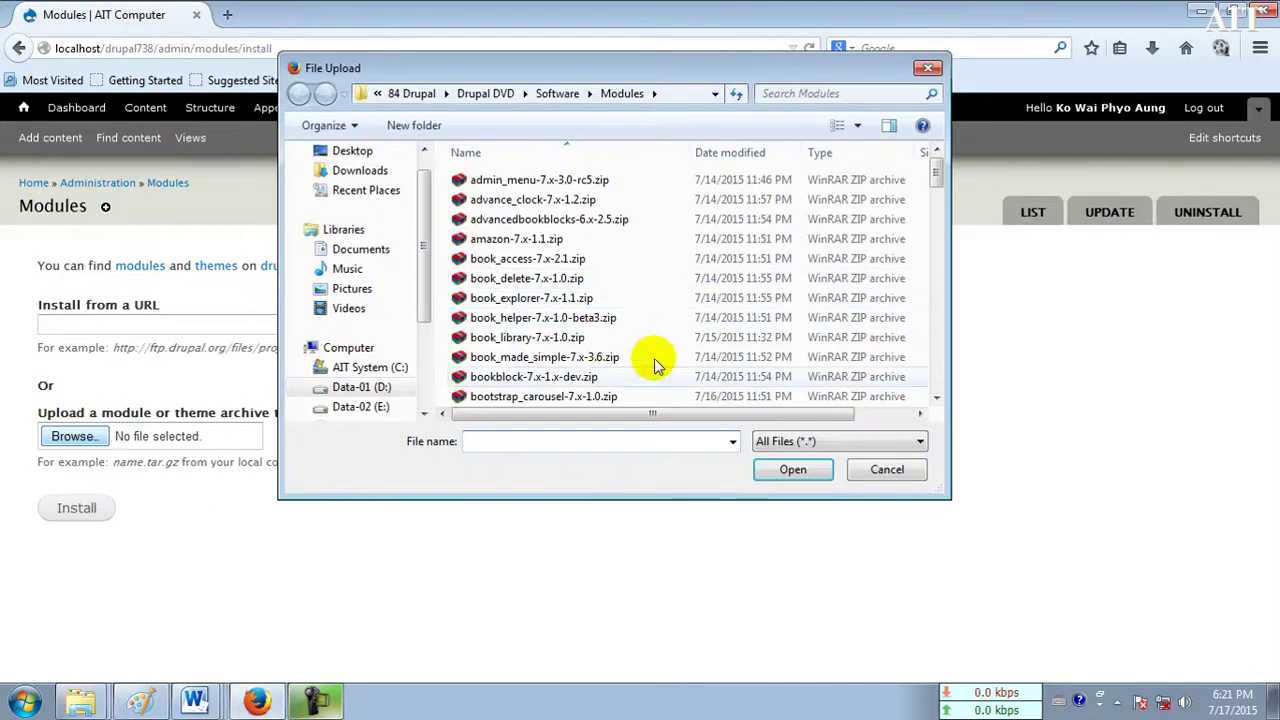
drag(934, 160, 940, 292)
click(514, 305)
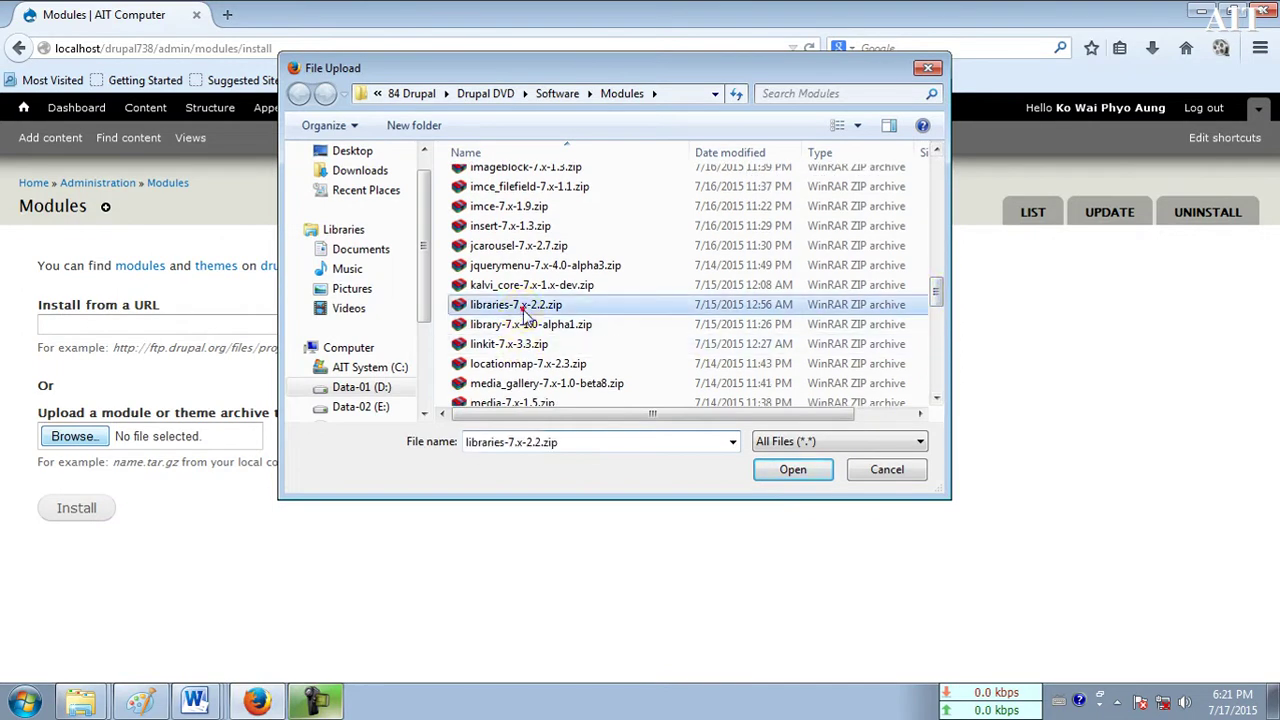
click(760, 470)
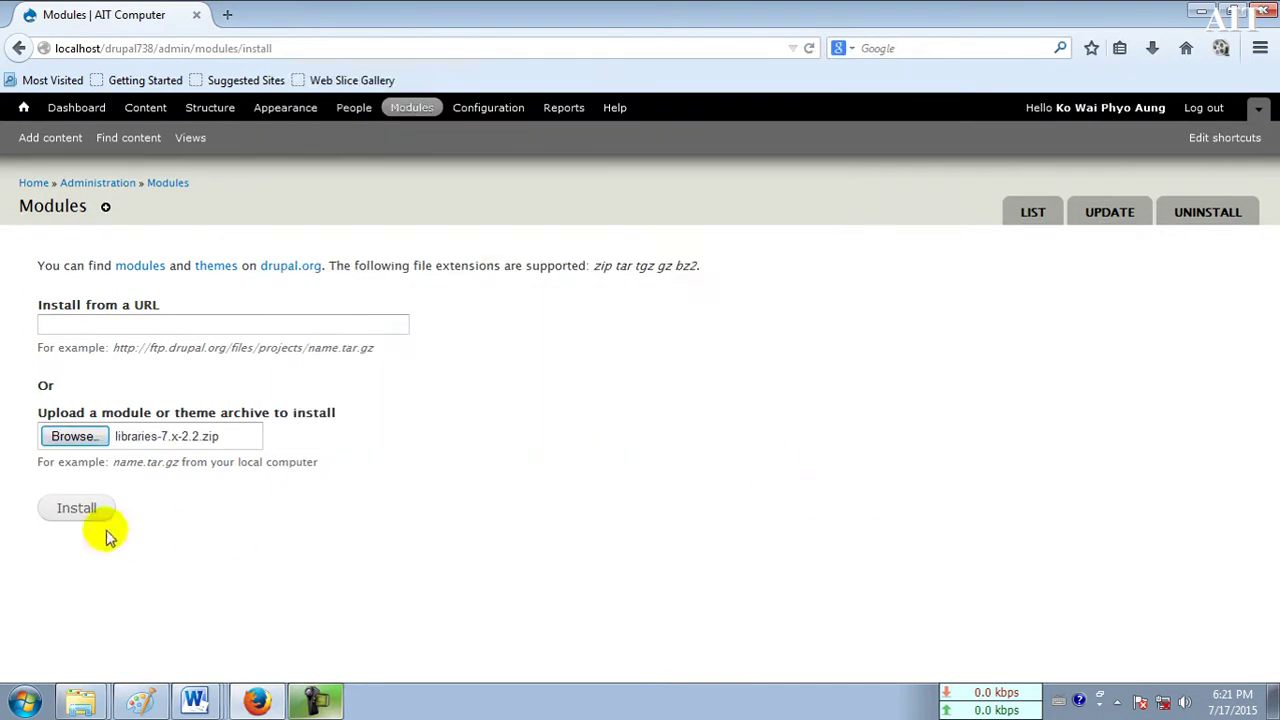
click(80, 516)
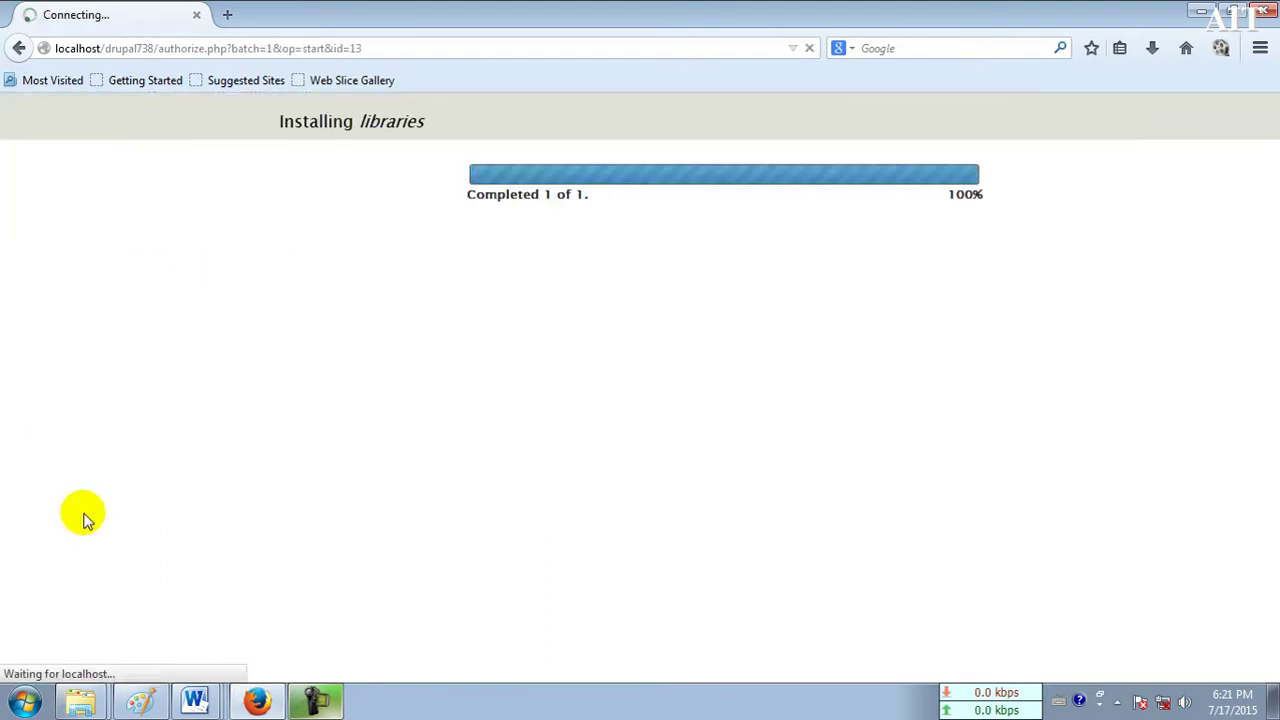
Step: Return to the module list, select the Libraries and Views Slideshow: Cycle modules for enabling, and save the configuration
click(572, 339)
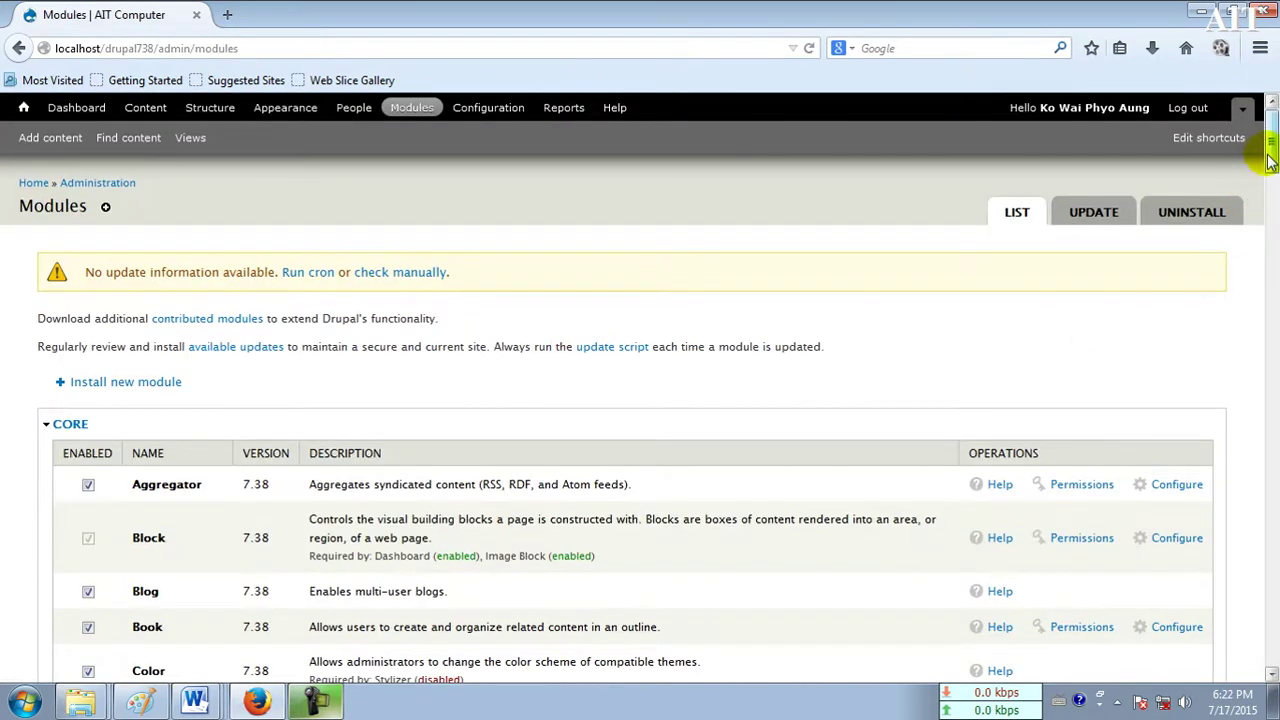
drag(1270, 160, 1262, 618)
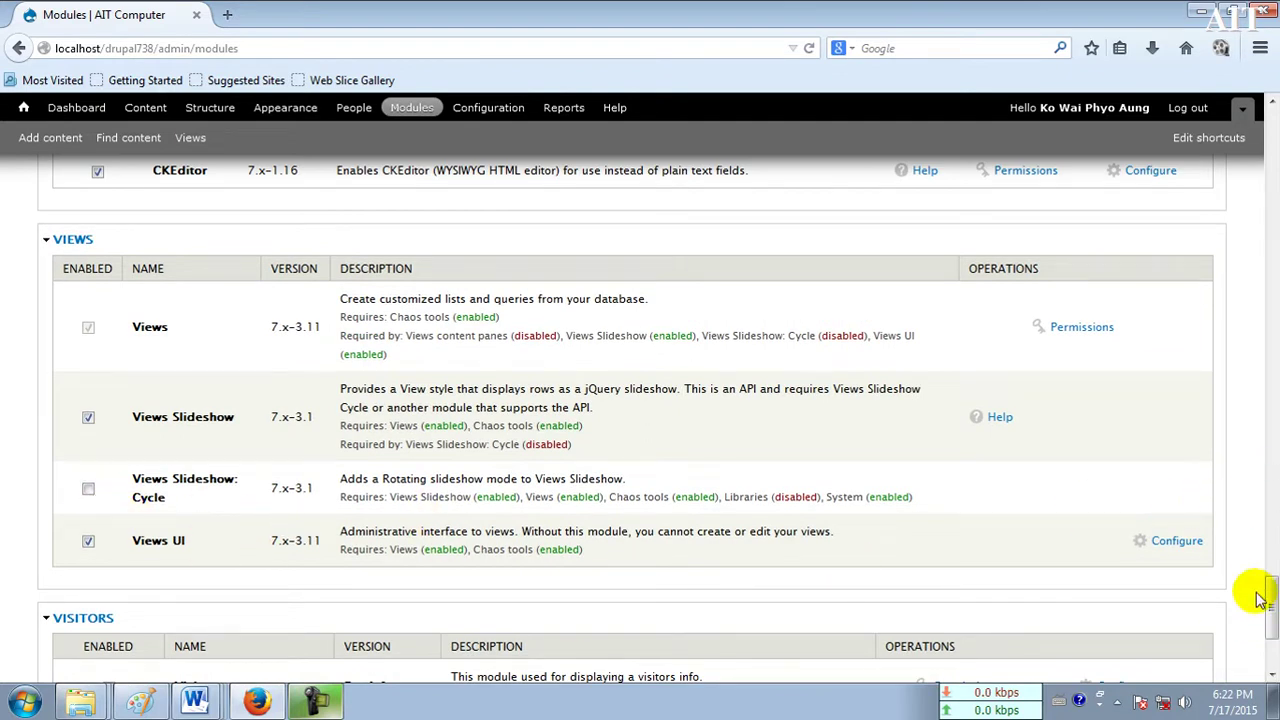
drag(1266, 600, 1270, 553)
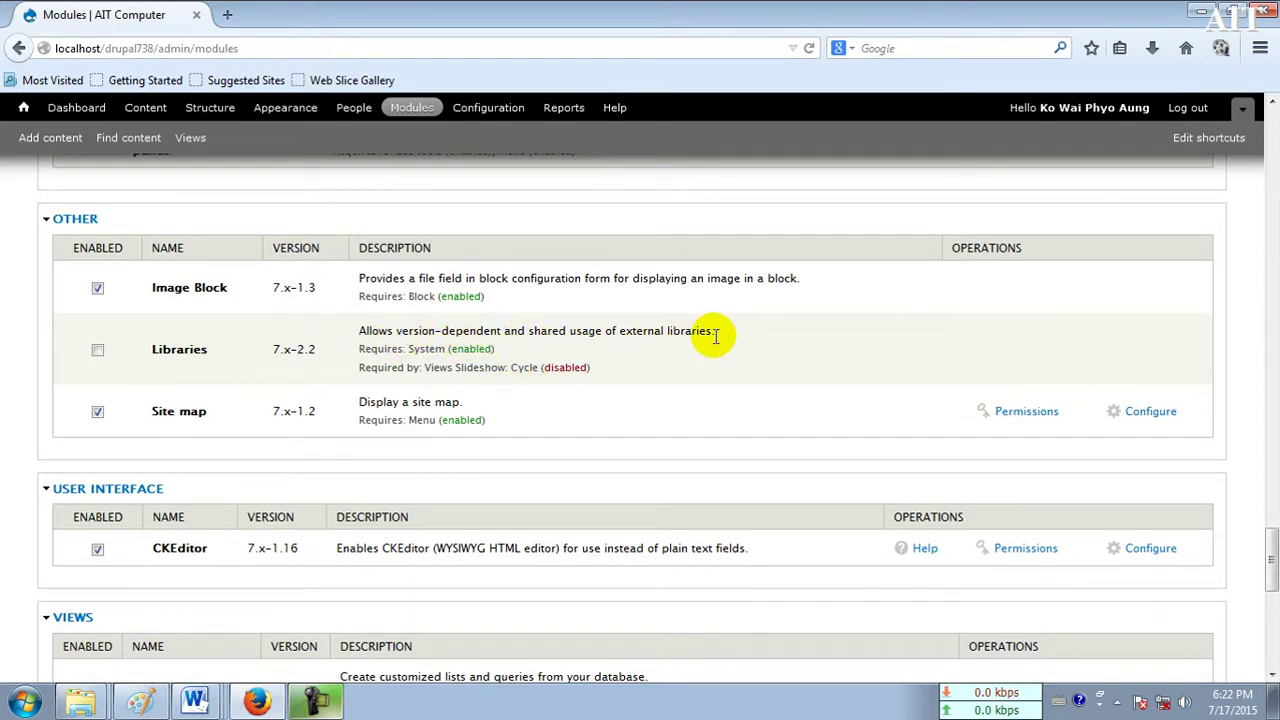
click(98, 350)
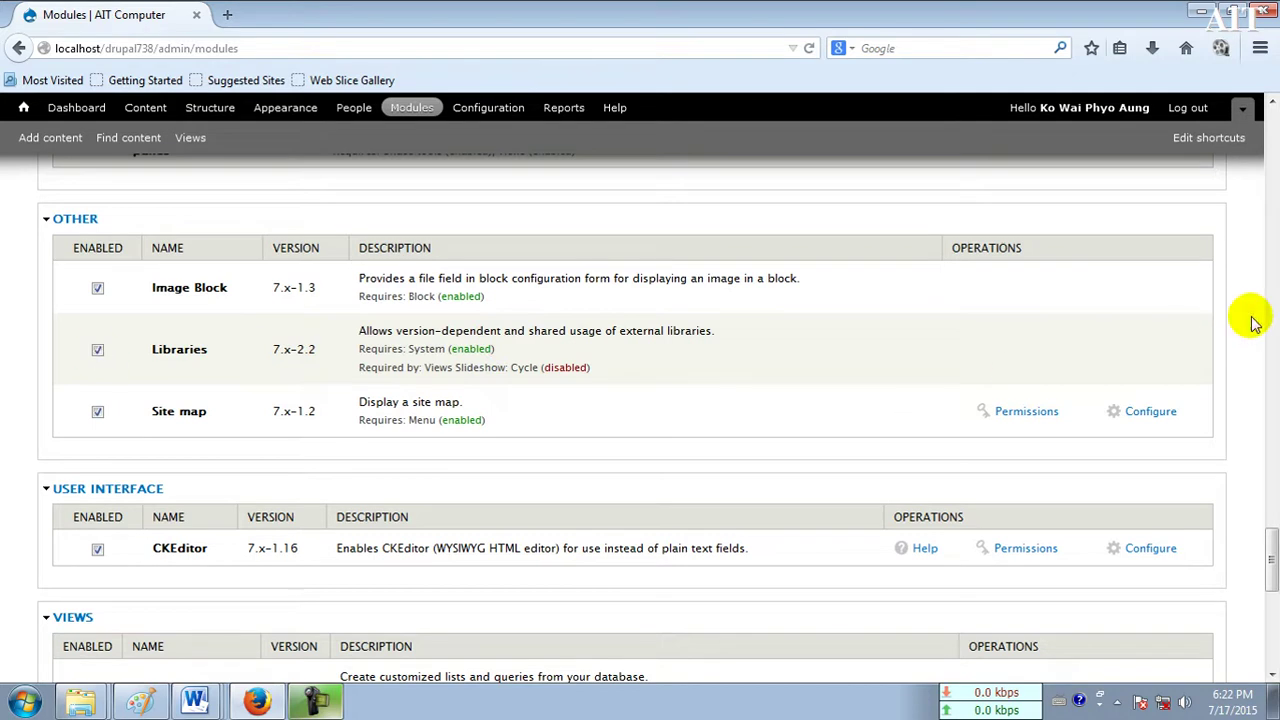
scroll(1263, 528, down, 5)
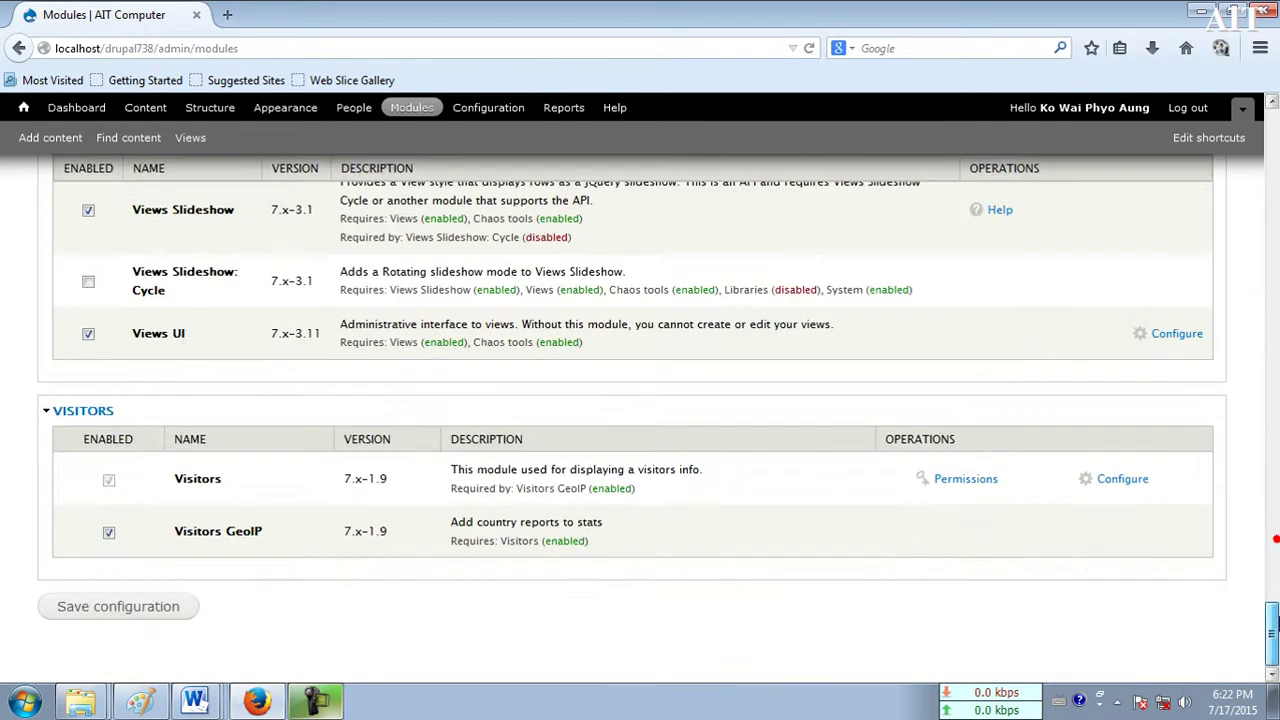
click(88, 283)
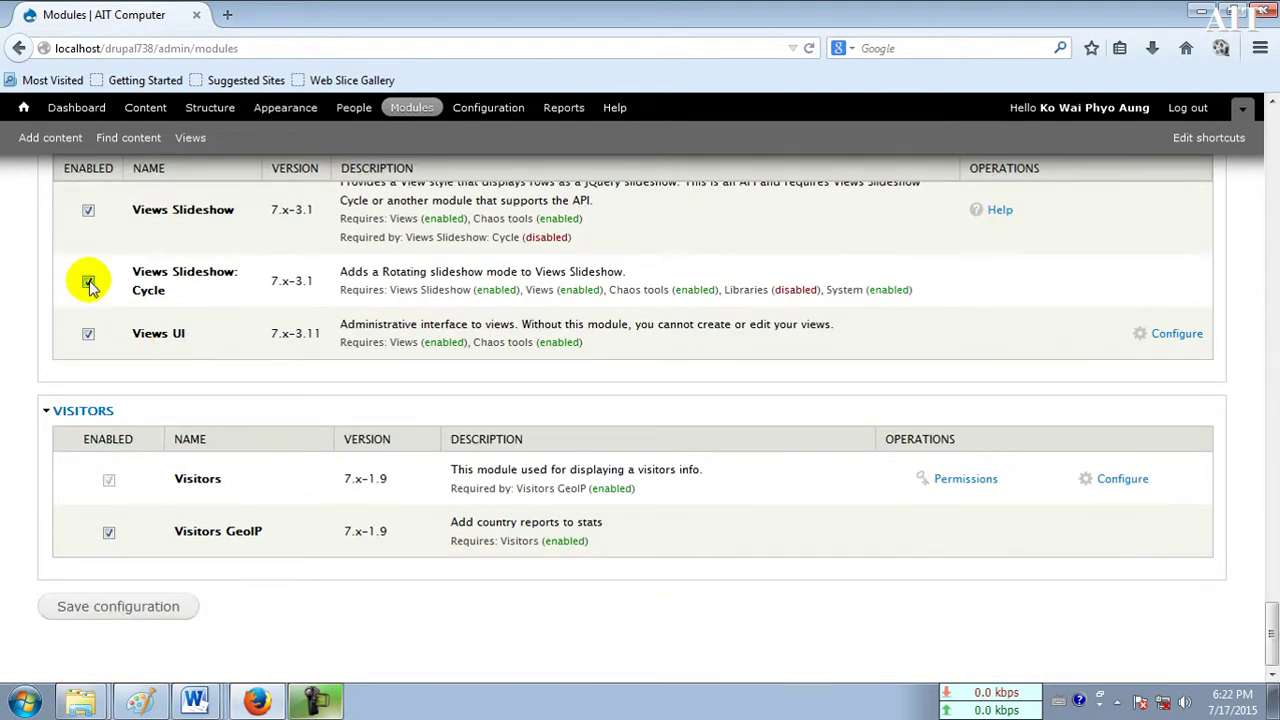
click(107, 609)
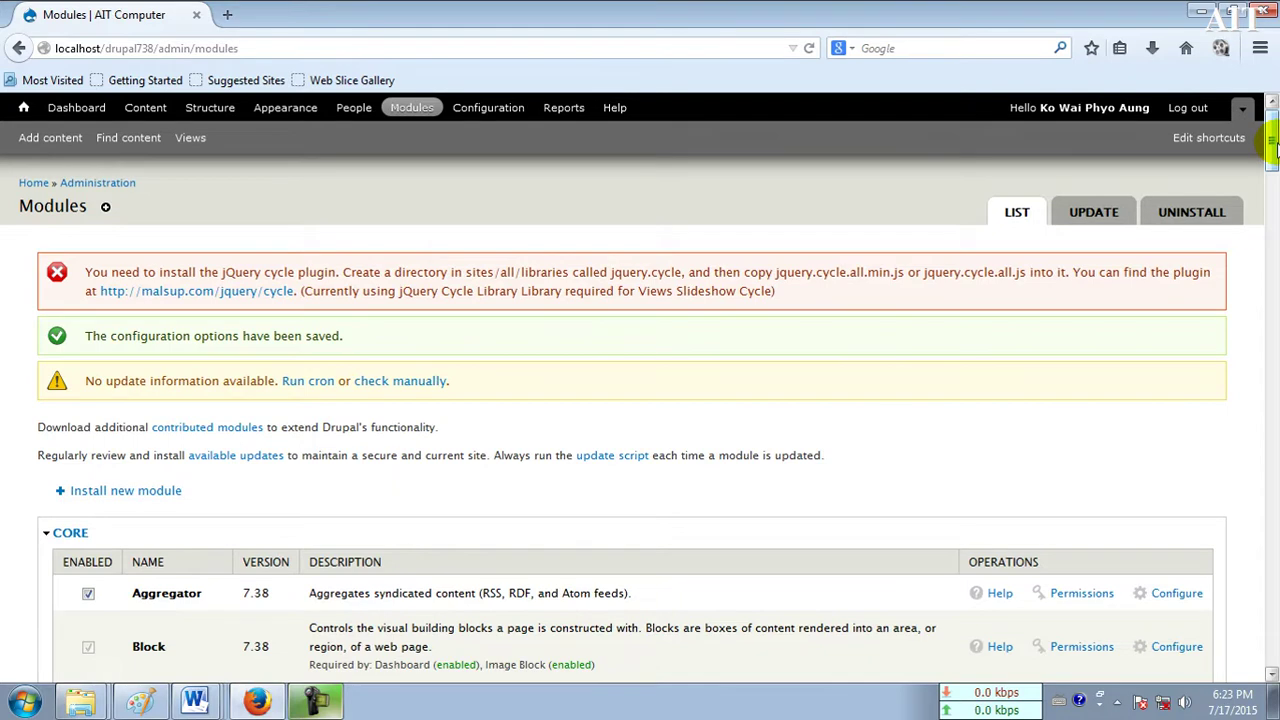
Step: Open the Post Slideshow view for editing and view its page to check the slideshow
mouse_move(1270, 148)
mouse_down()
mouse_move(1270, 470)
mouse_move(1270, 150)
mouse_up()
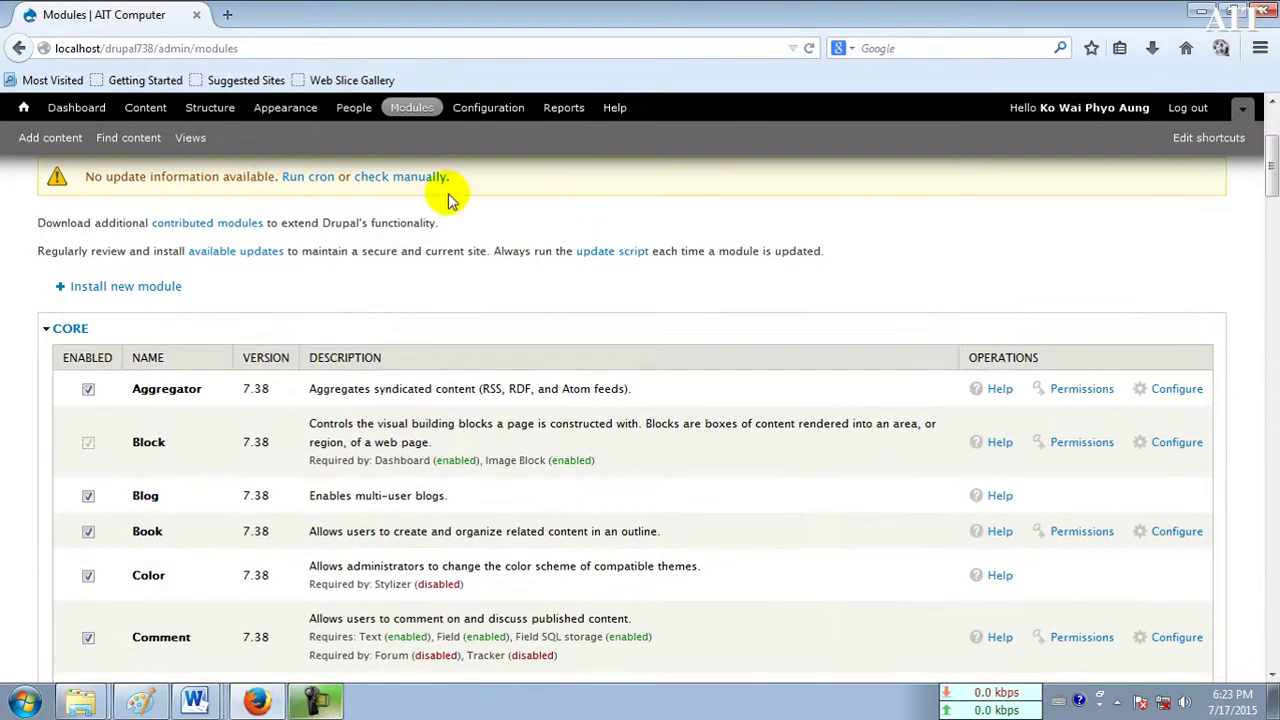
click(198, 142)
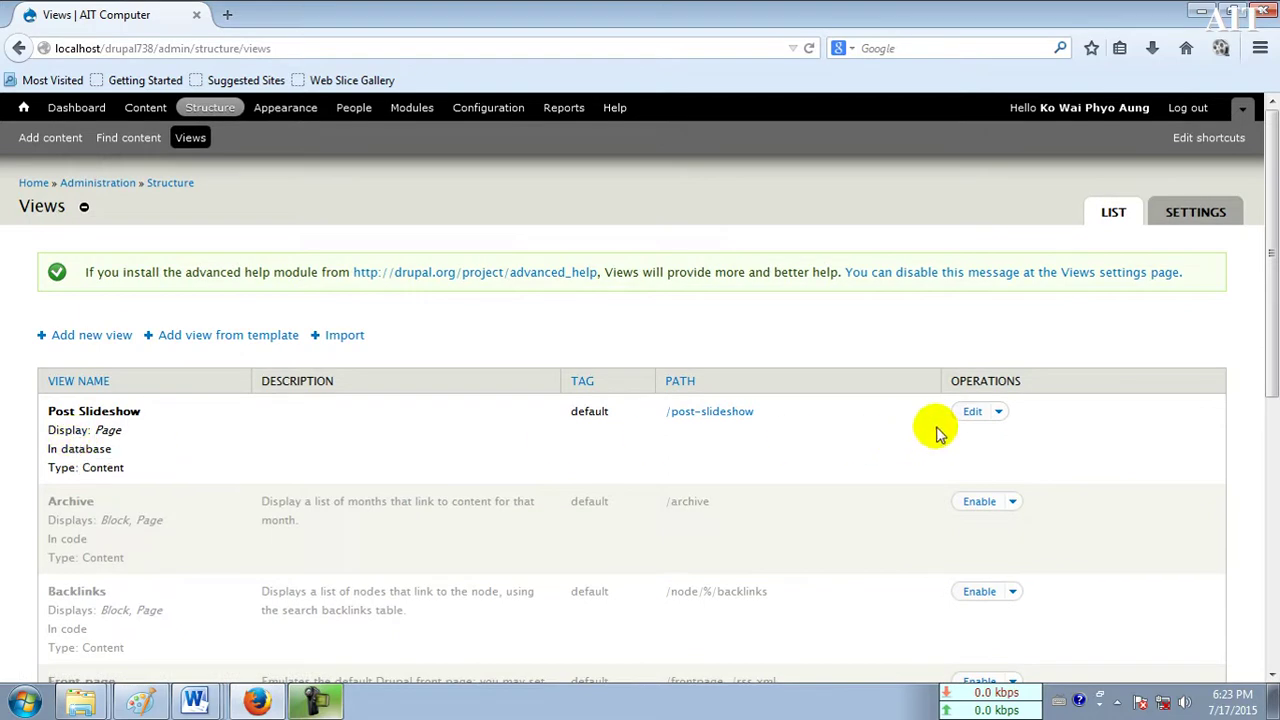
click(969, 418)
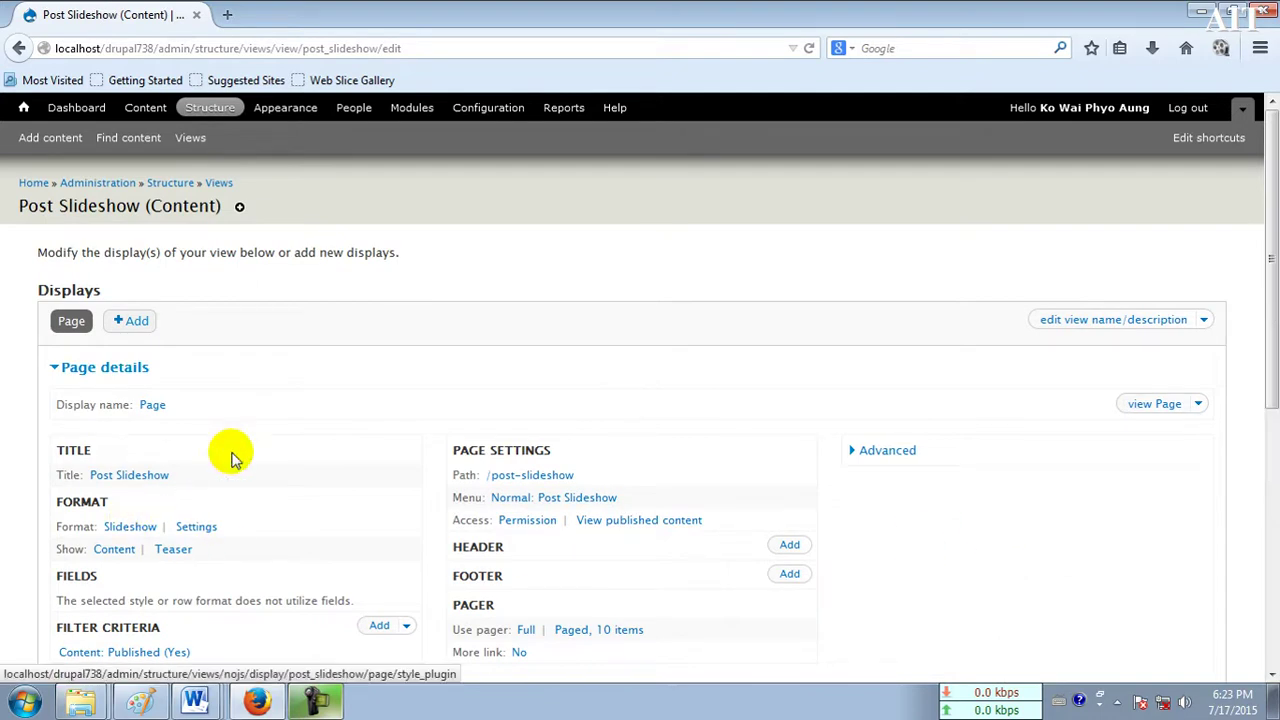
click(1156, 408)
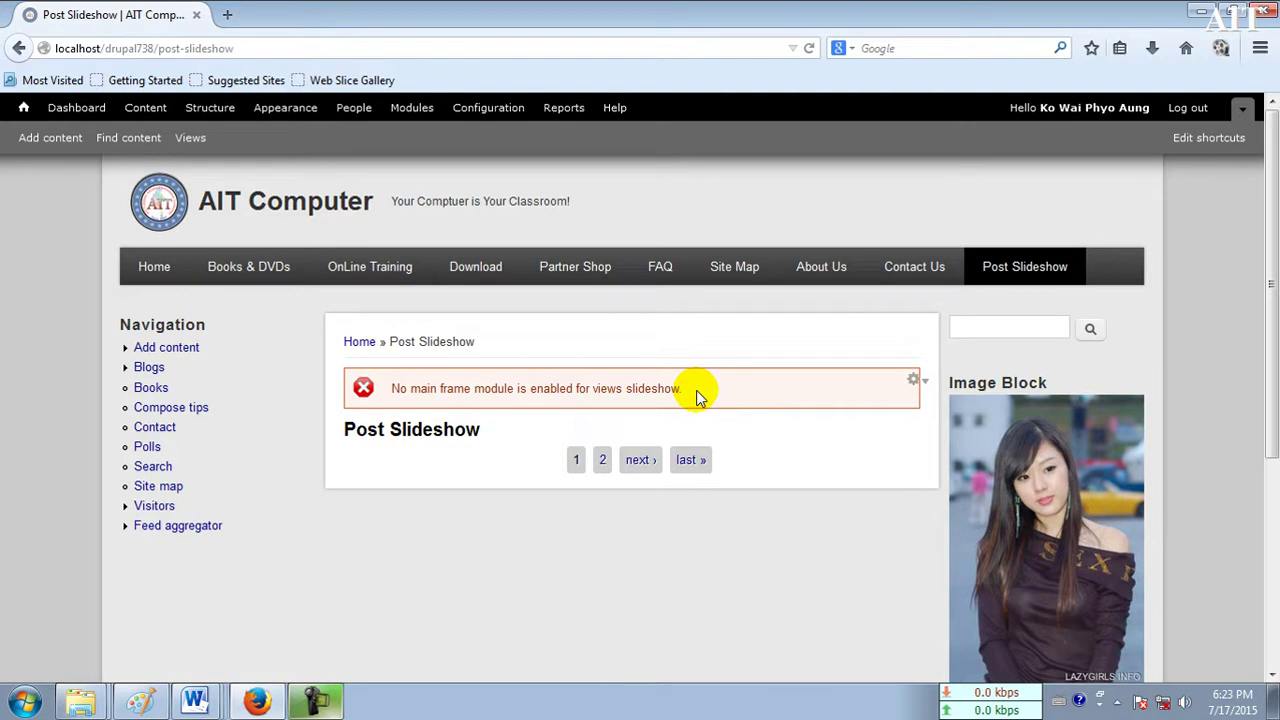
click(318, 698)
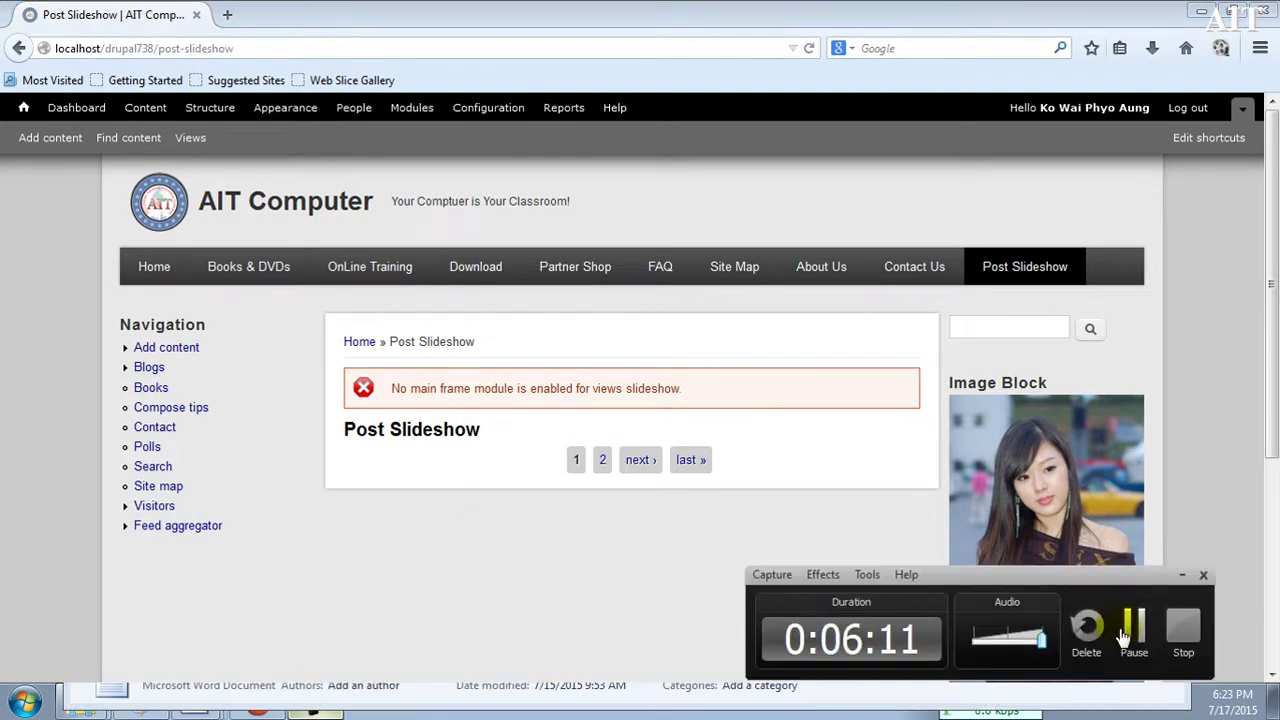
click(1128, 630)
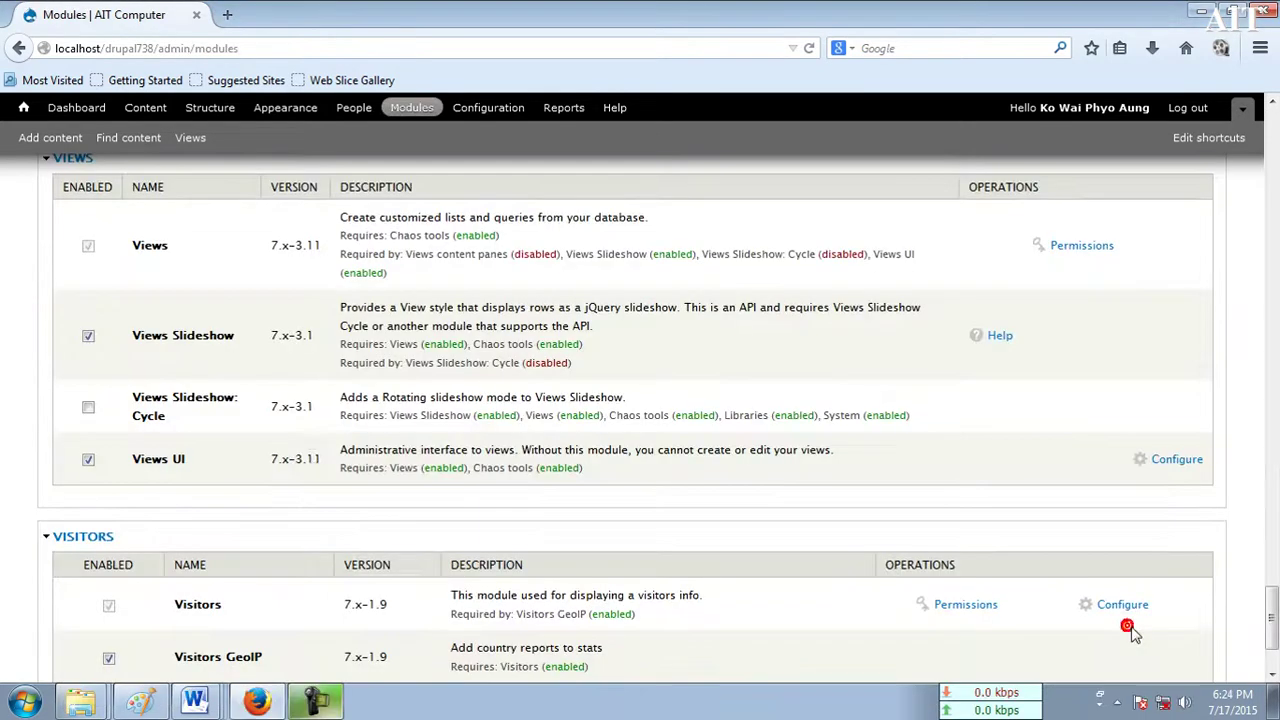
Step: Try to enable the Views Slideshow: Cycle module and save the module configuration
click(88, 408)
scroll(400, 590, down, 2)
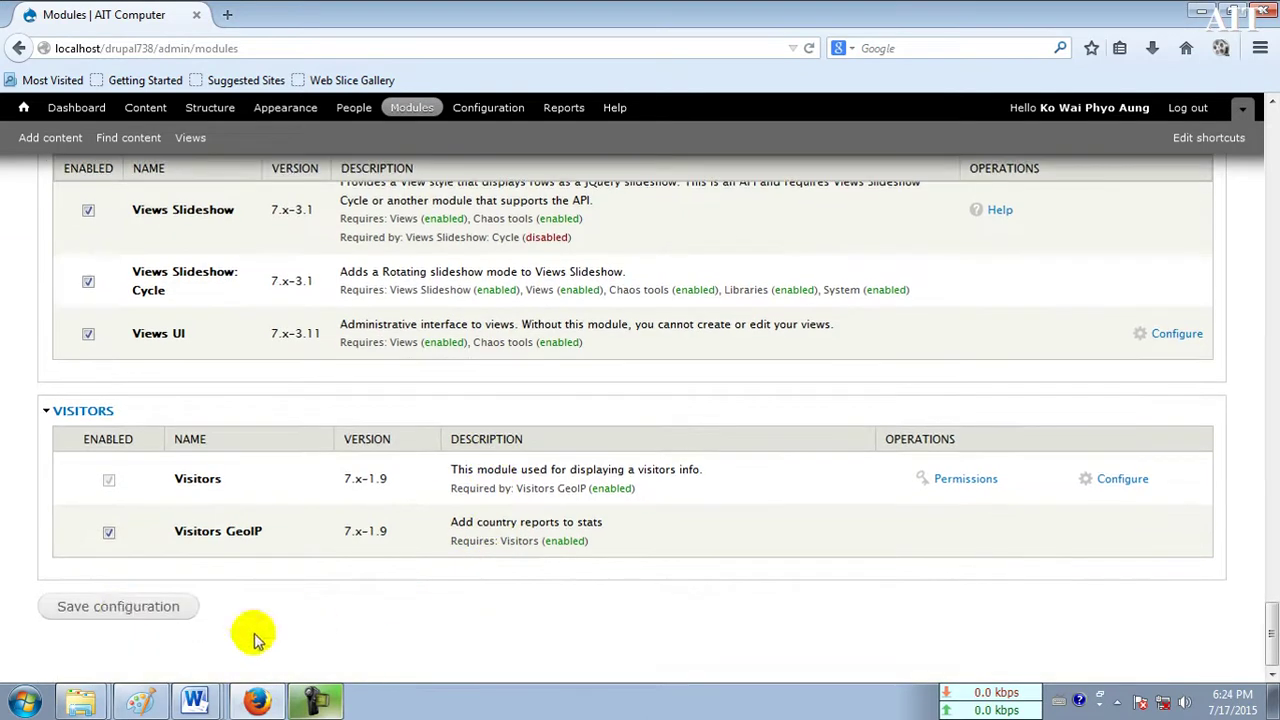
click(122, 609)
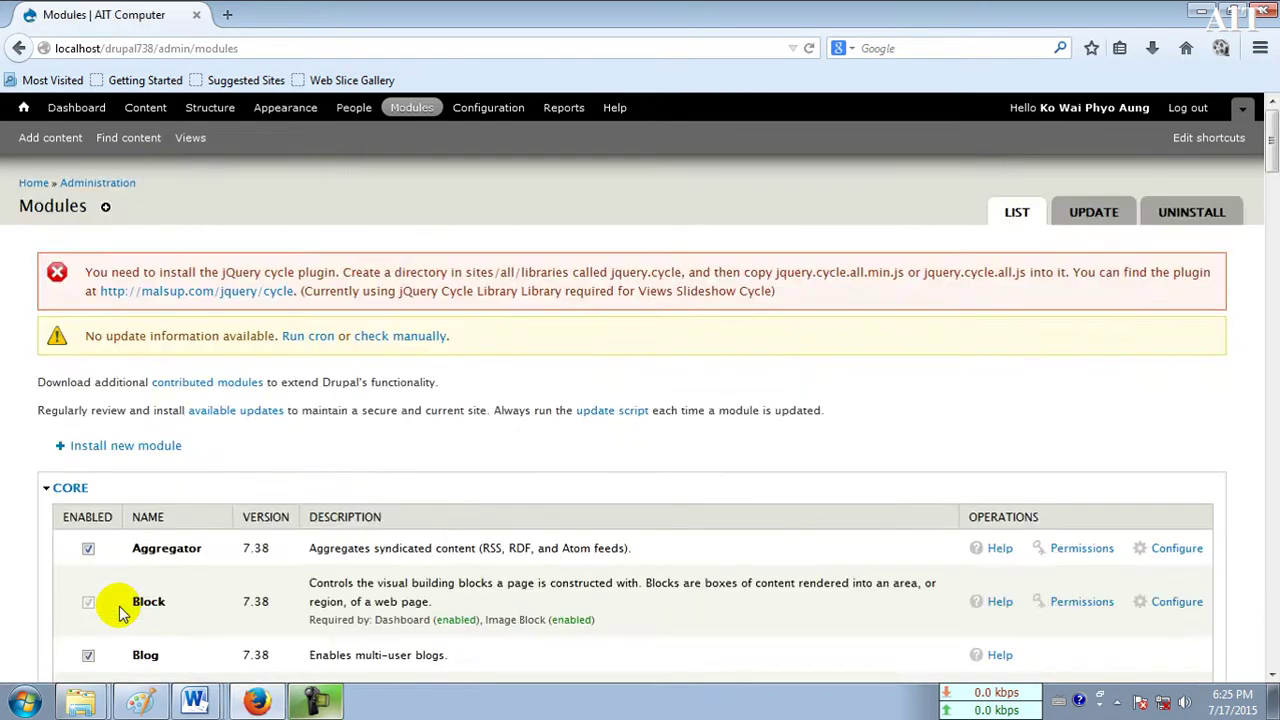
Step: Check the Views Slideshow: Cycle module's status and copy the directory name jquery.cycle from the error message
drag(1268, 165, 1274, 625)
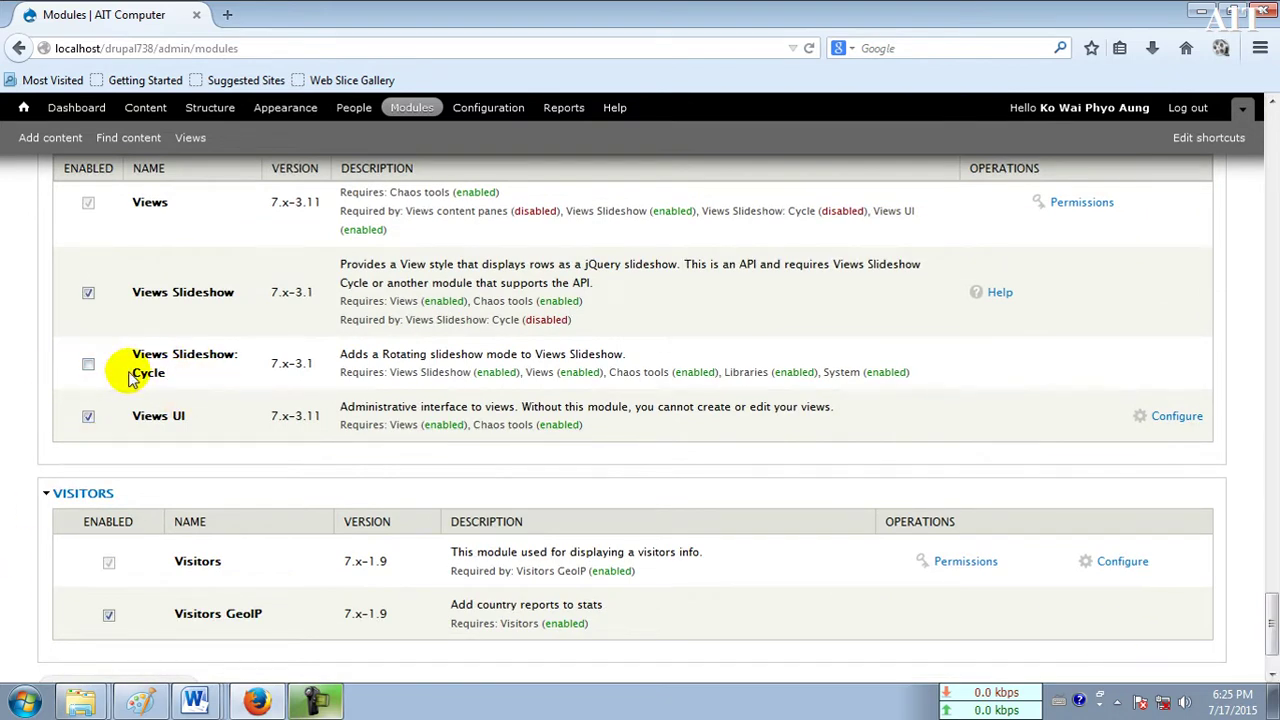
drag(1268, 614, 1268, 125)
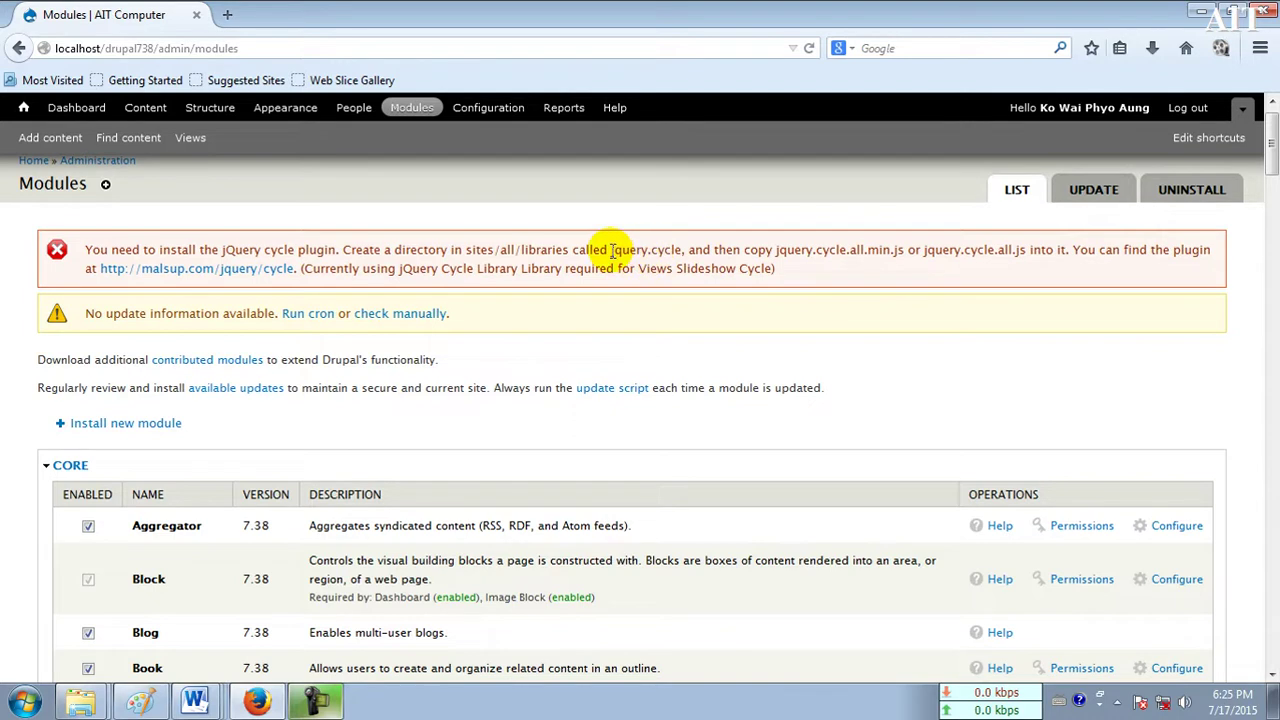
drag(610, 250, 682, 250)
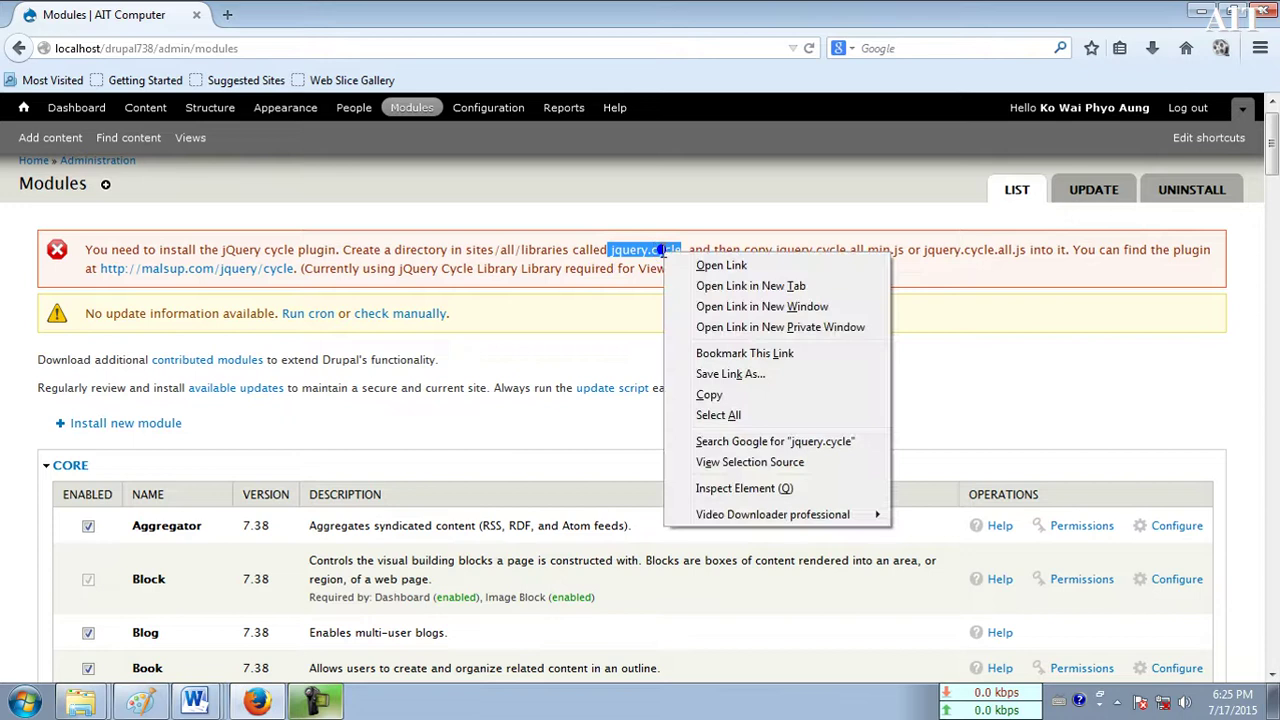
click(709, 394)
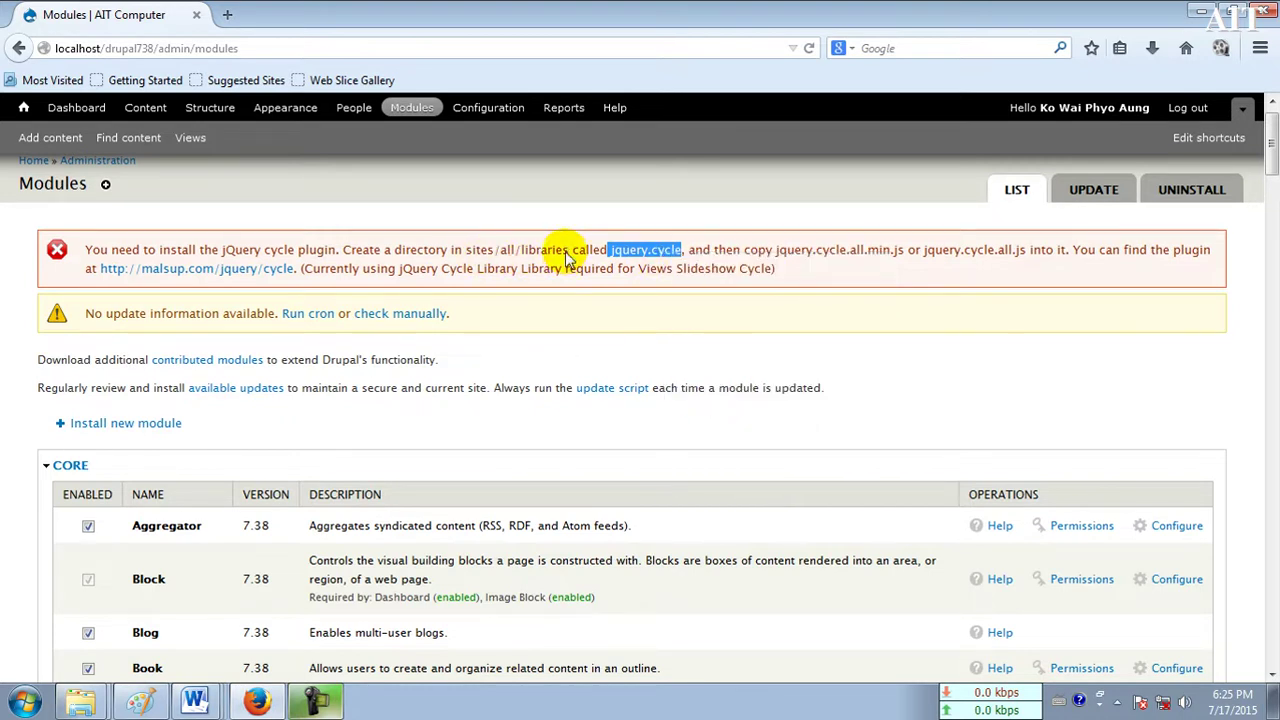
Step: Switch to File Explorer and open the libraries folder under htdocs\drupal738\sites\all
mouse_move(80, 700)
click(80, 640)
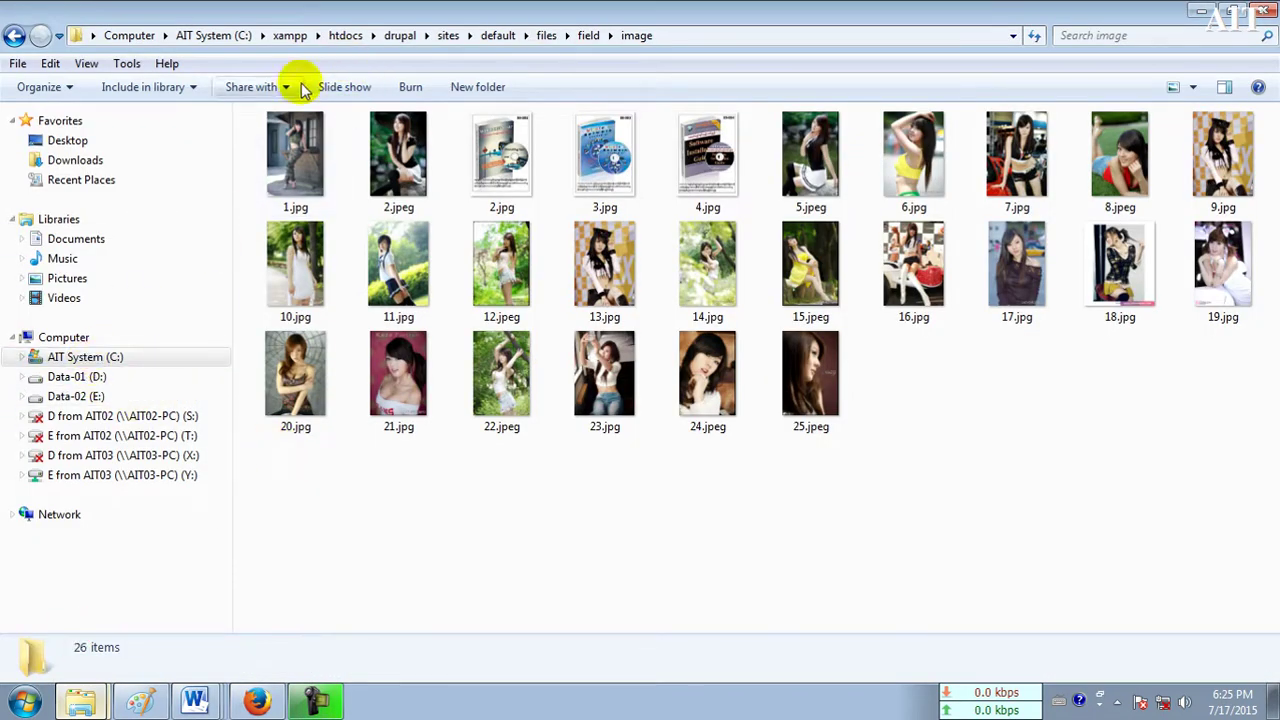
click(340, 36)
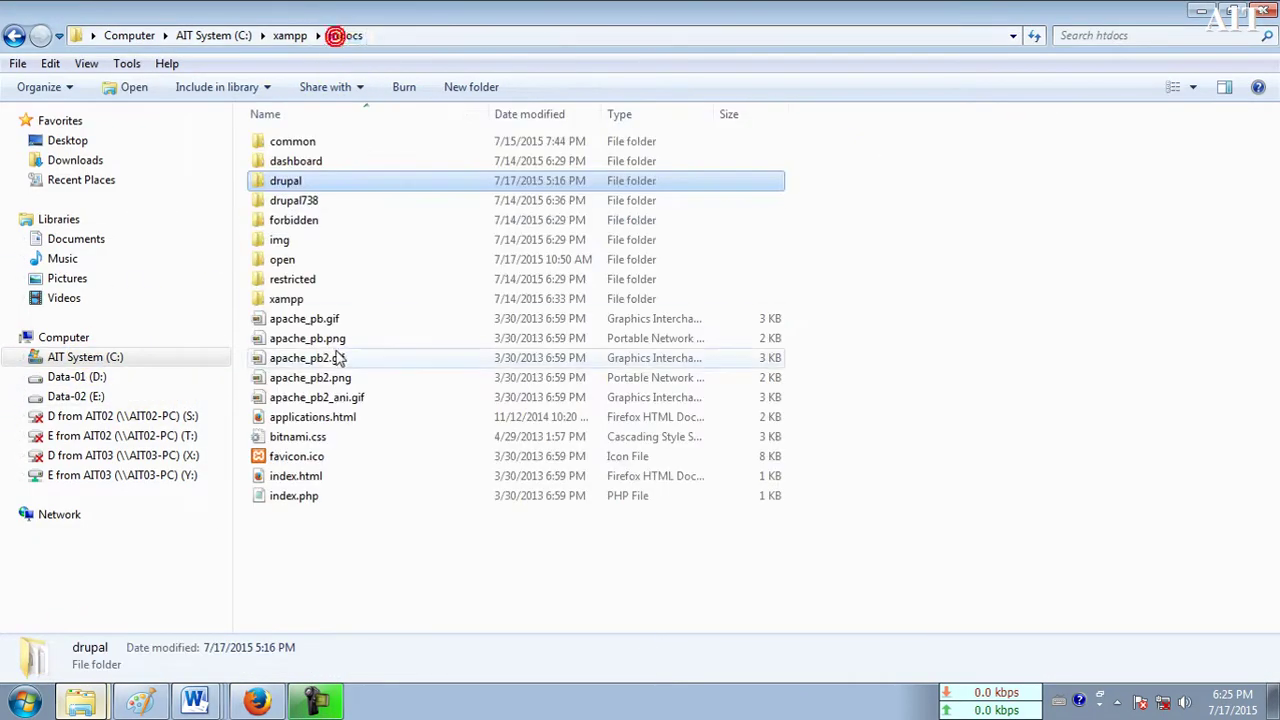
double_click(293, 203)
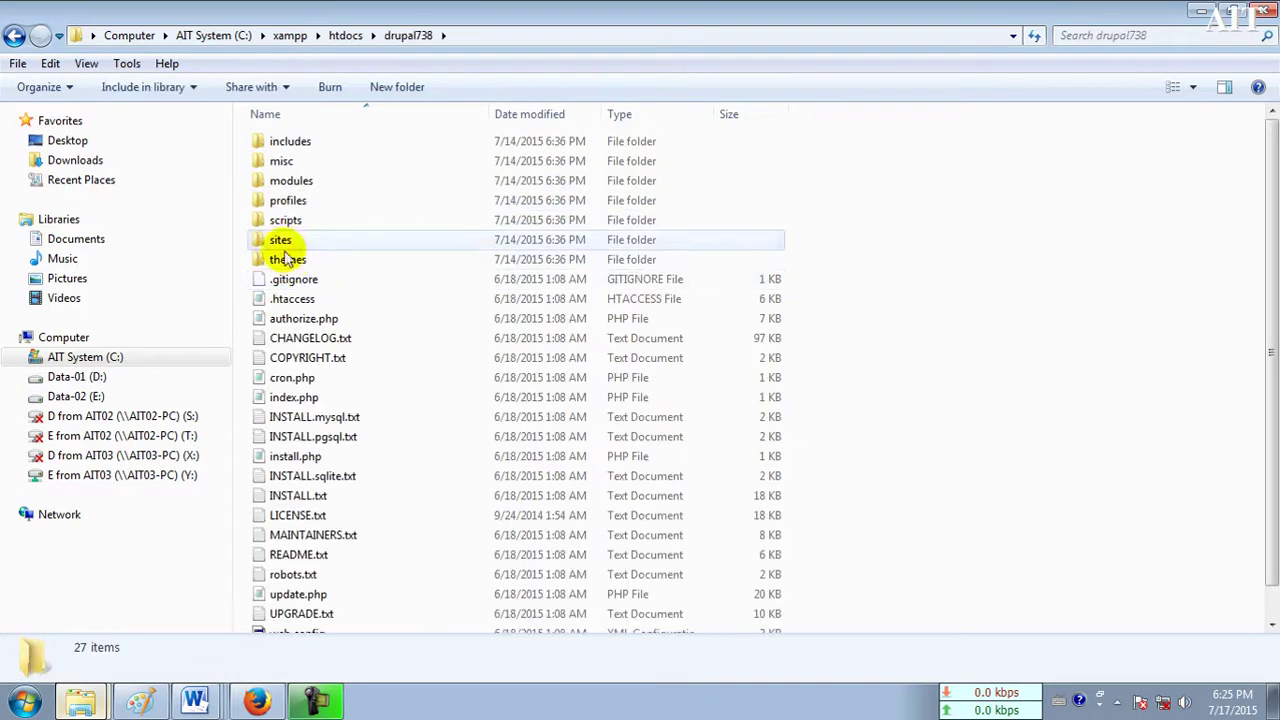
double_click(280, 240)
double_click(278, 140)
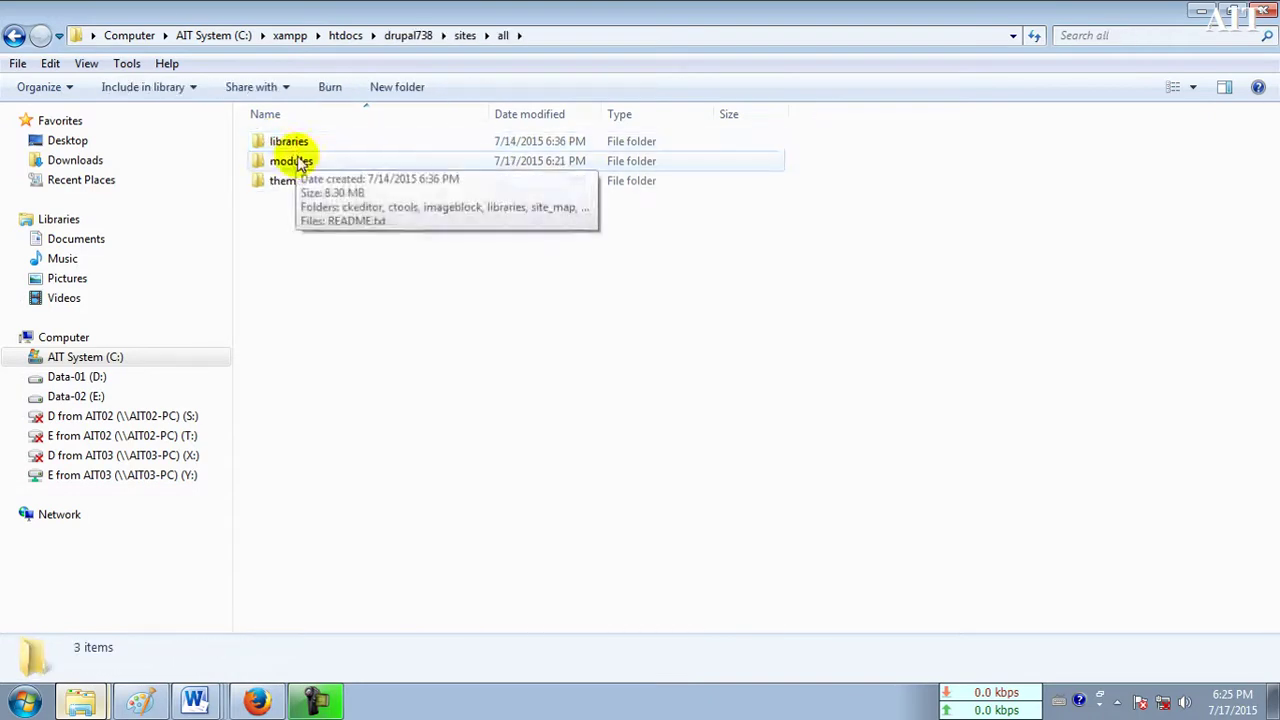
double_click(285, 141)
Step: Create a folder named jquery.cycle inside the libraries folder and open it
click(397, 87)
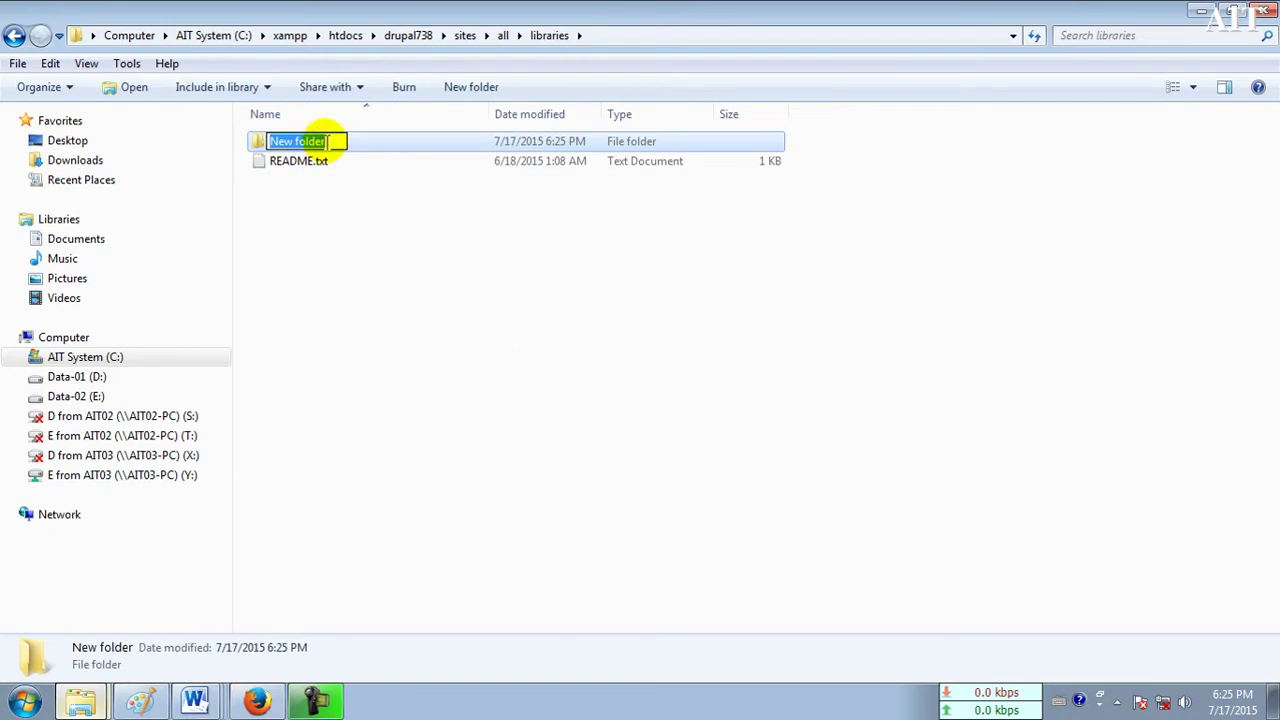
text(jquery.cycle)
key(Return)
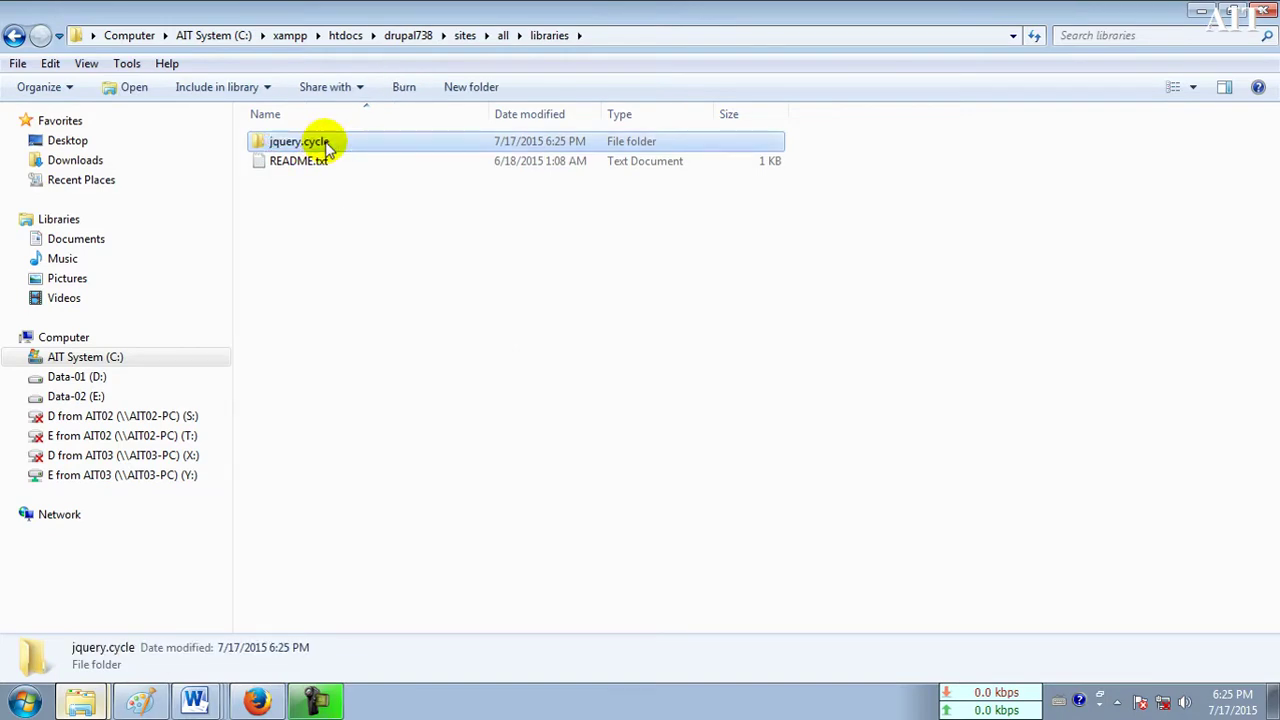
double_click(318, 143)
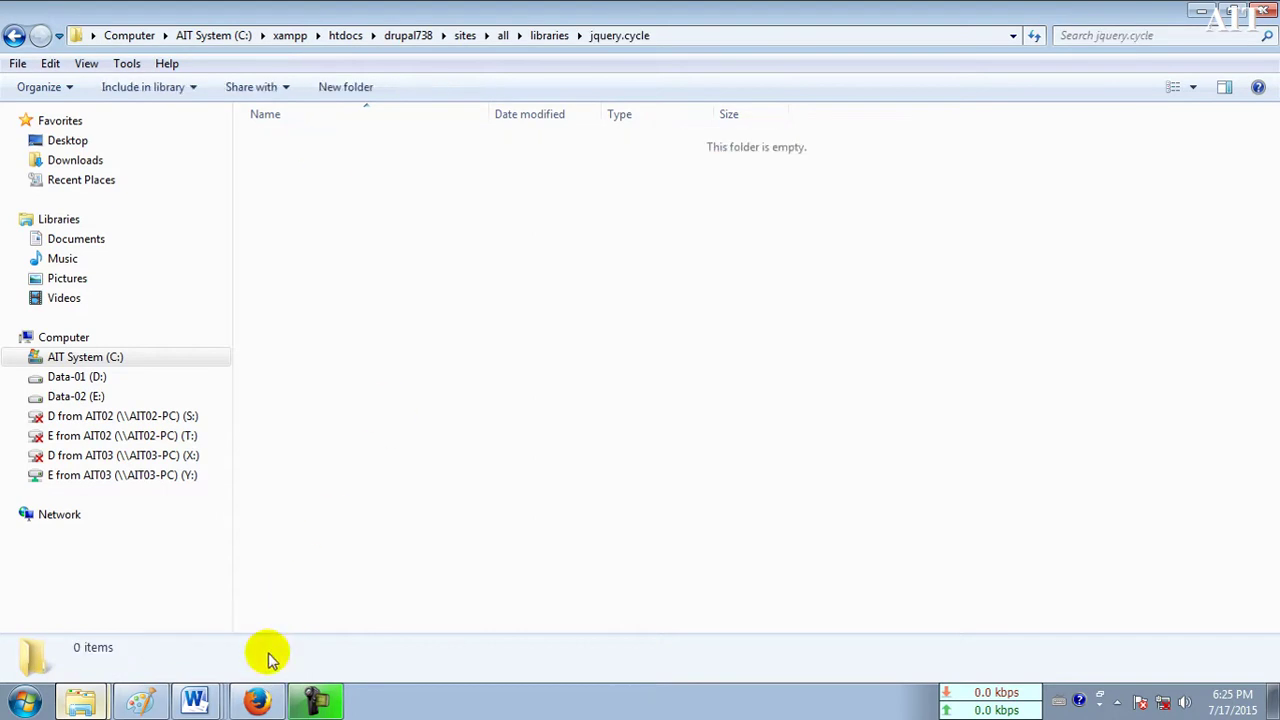
Step: Check the required plugin file name in the Drupal error message, and copy the jquery.cycle.all.js file from the Software\Plugins folder
click(259, 701)
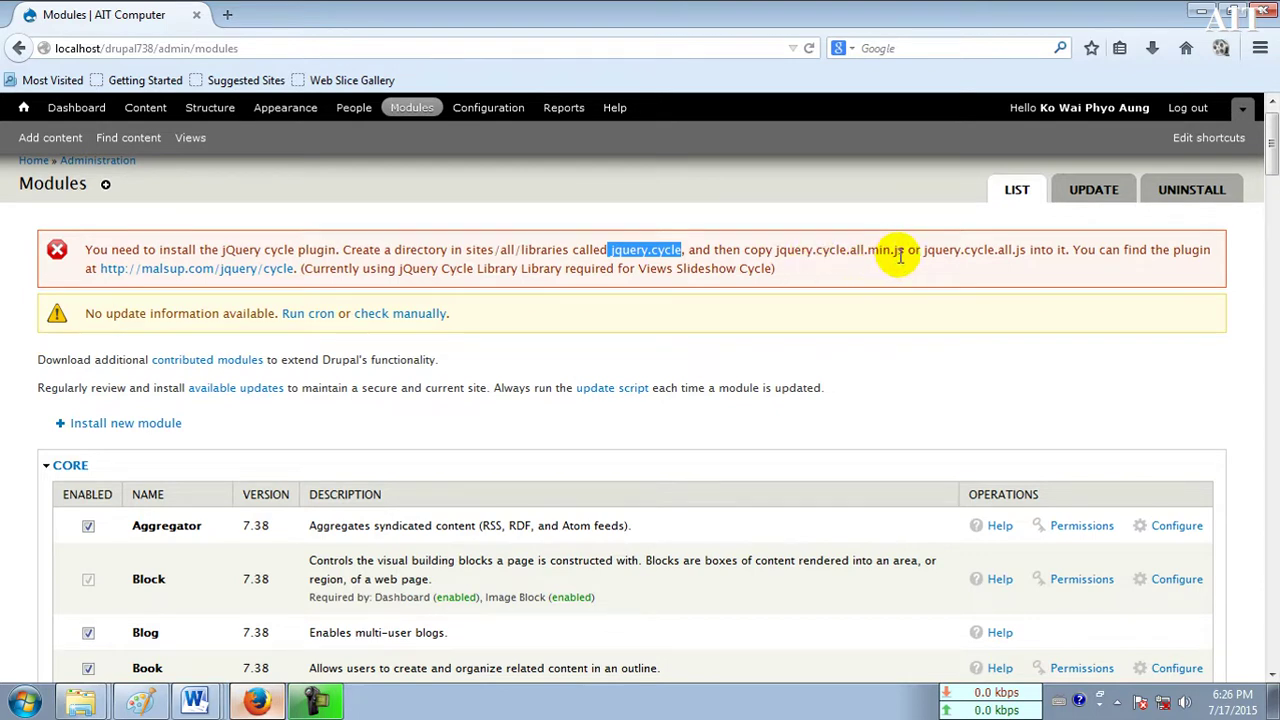
click(88, 705)
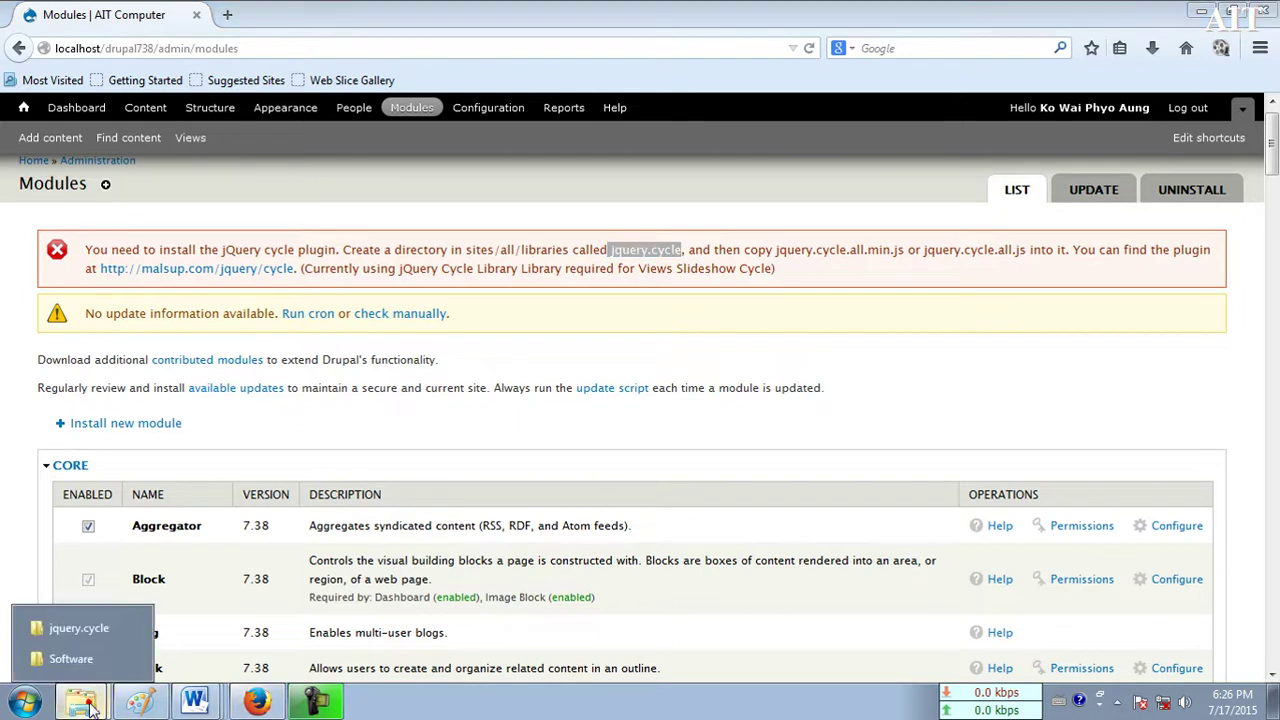
click(75, 658)
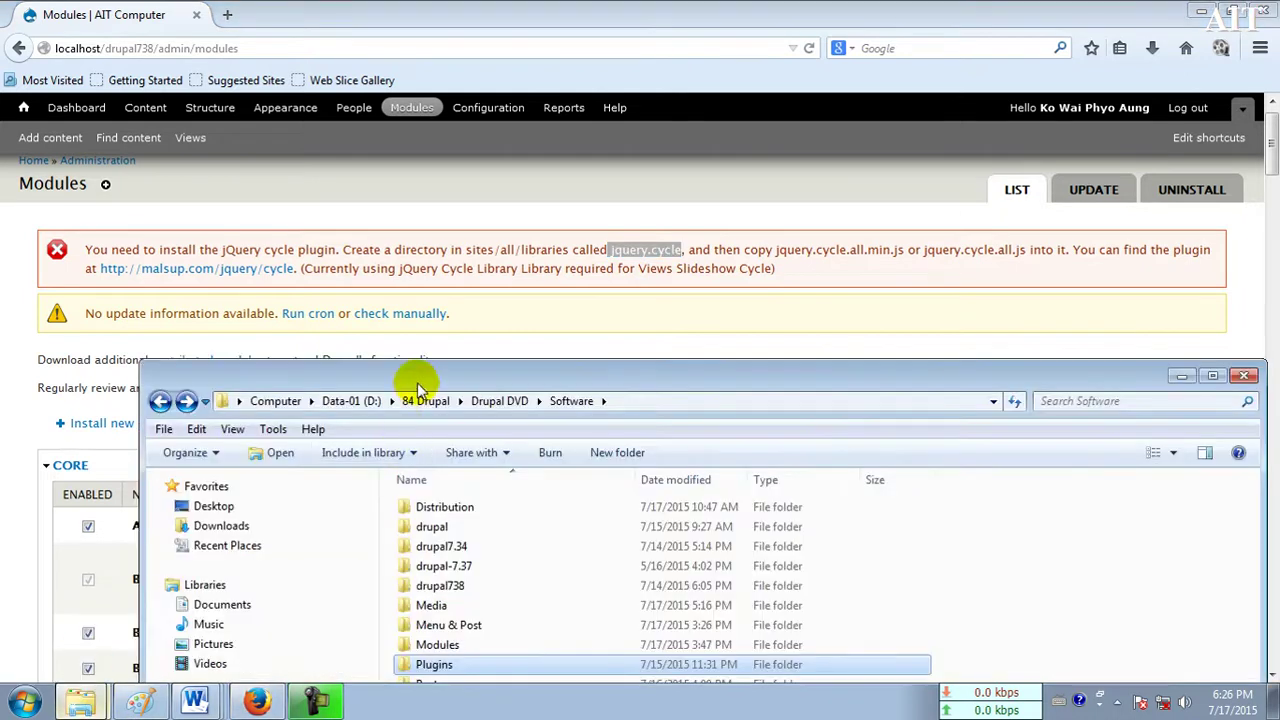
drag(418, 385, 741, 185)
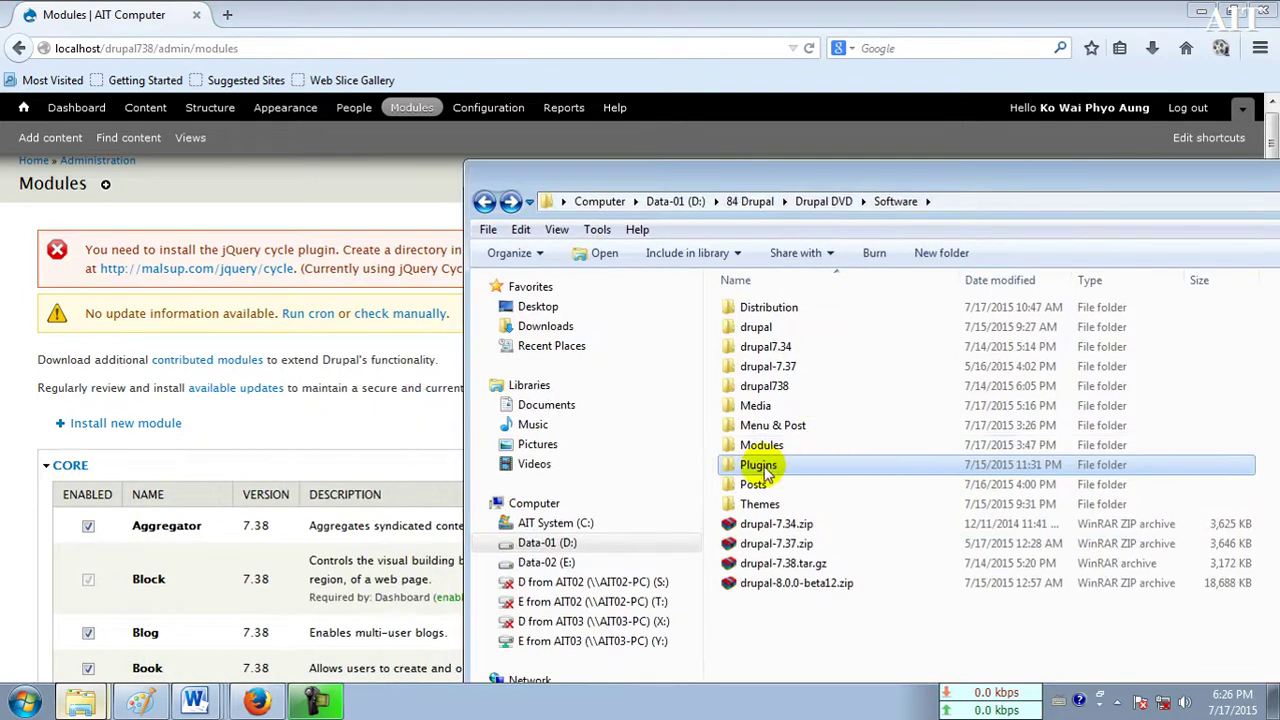
double_click(758, 465)
click(772, 304)
right_click(795, 307)
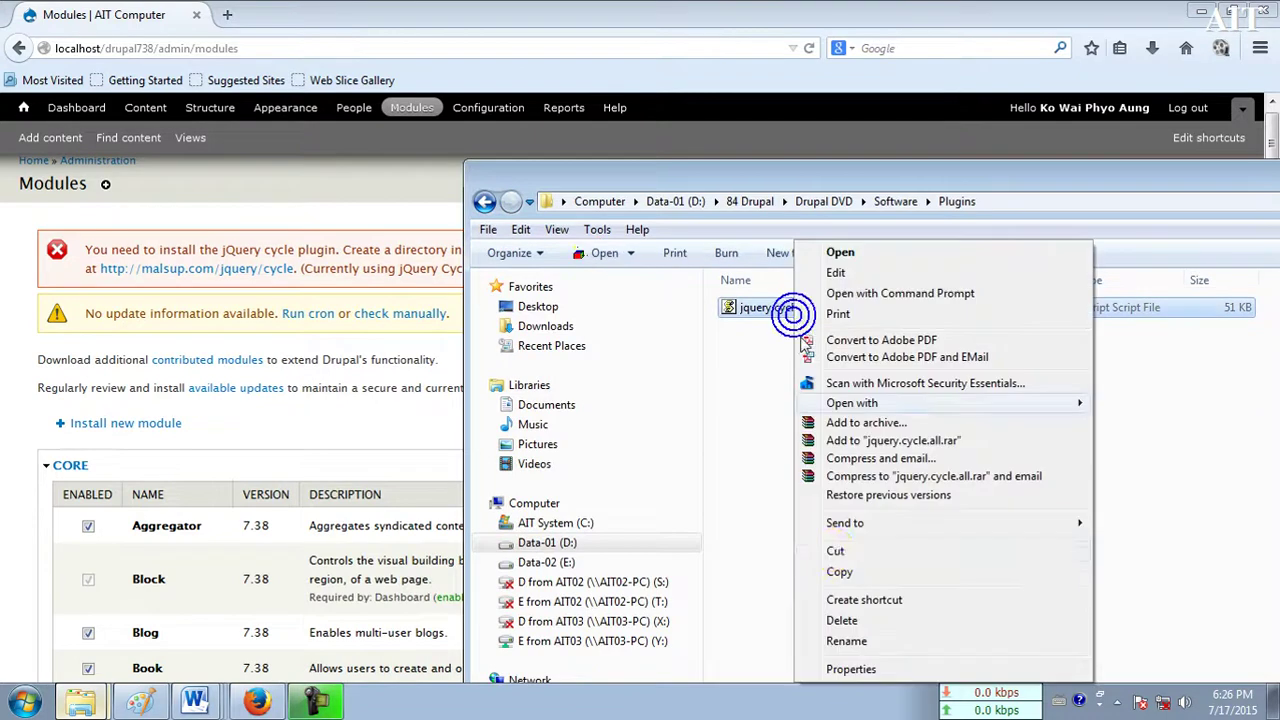
click(840, 574)
Step: Paste the copied script file into the empty jquery.cycle folder under sites\all\libraries
mouse_move(155, 705)
mouse_move(80, 700)
click(80, 626)
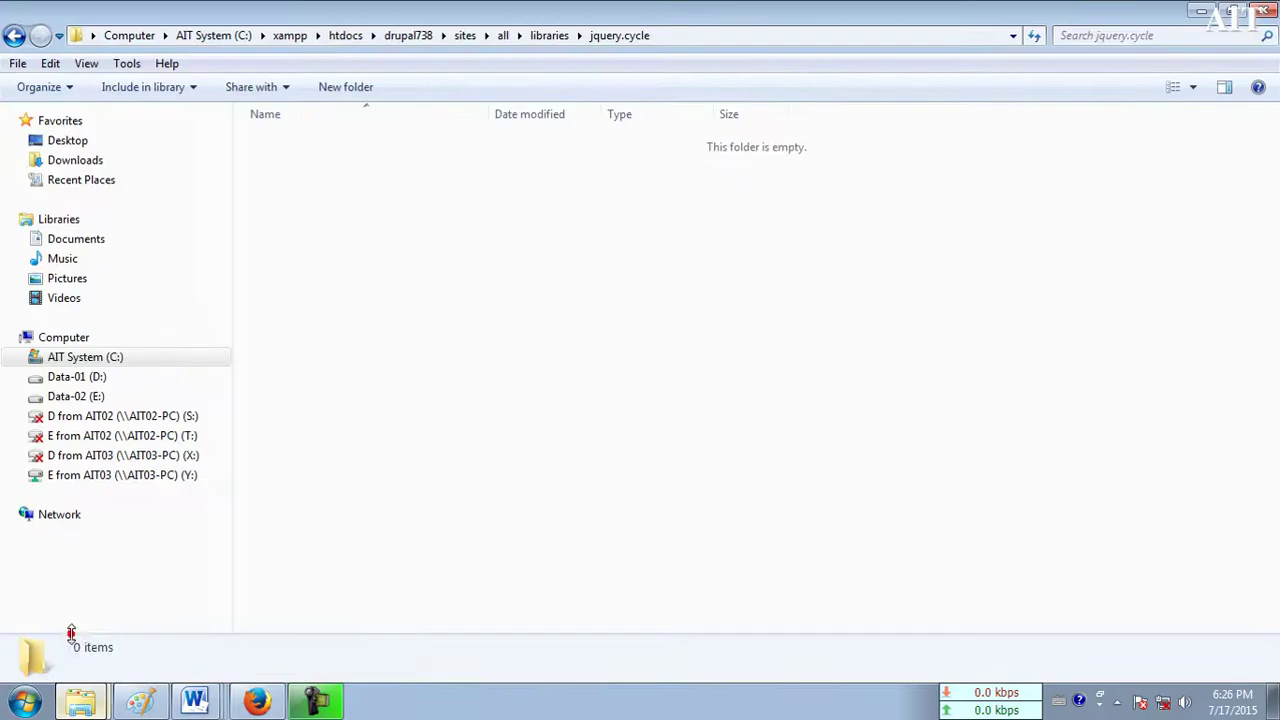
right_click(337, 200)
click(380, 327)
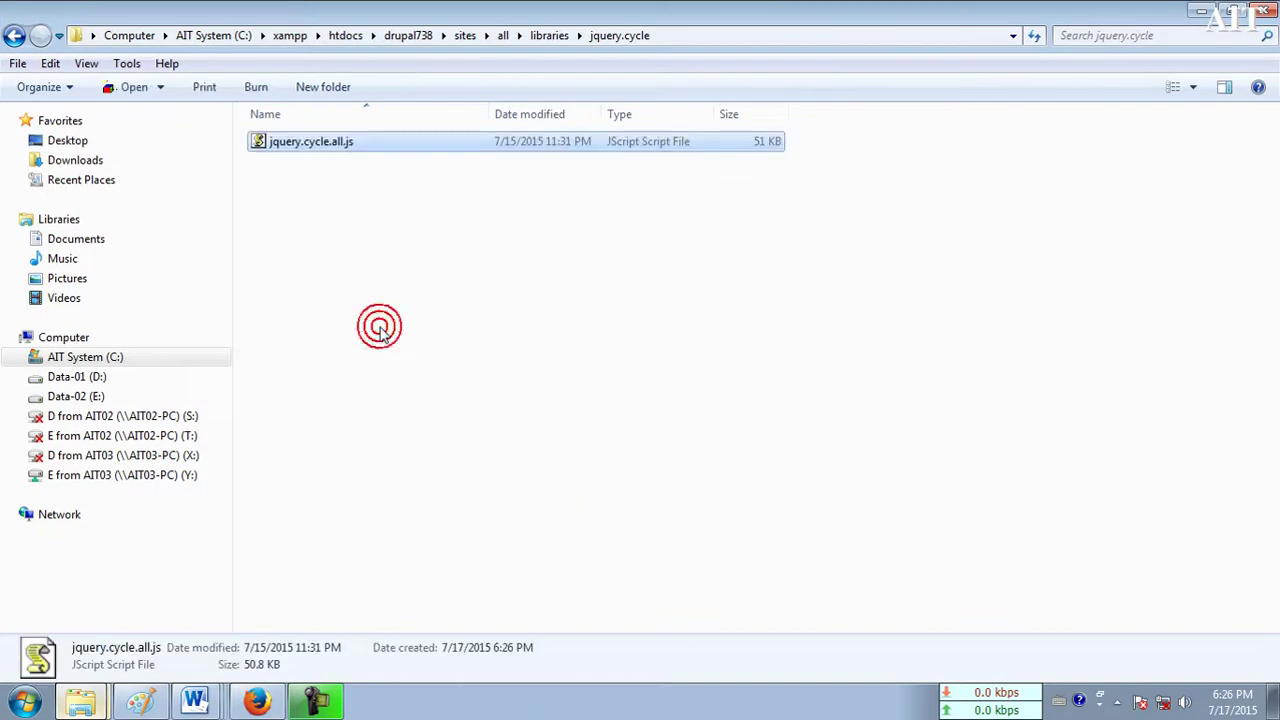
Step: Switch to Firefox, enable the Views Slideshow: Cycle module and save the module configuration
click(252, 701)
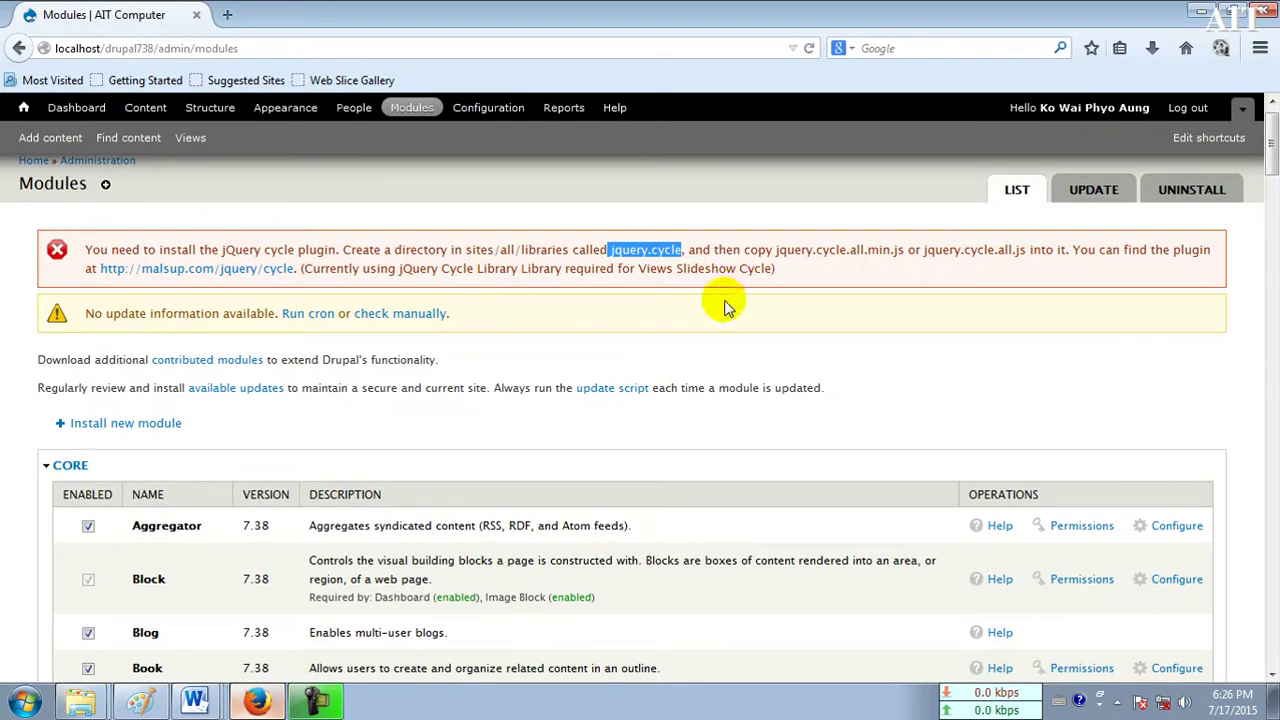
drag(1272, 160, 1242, 636)
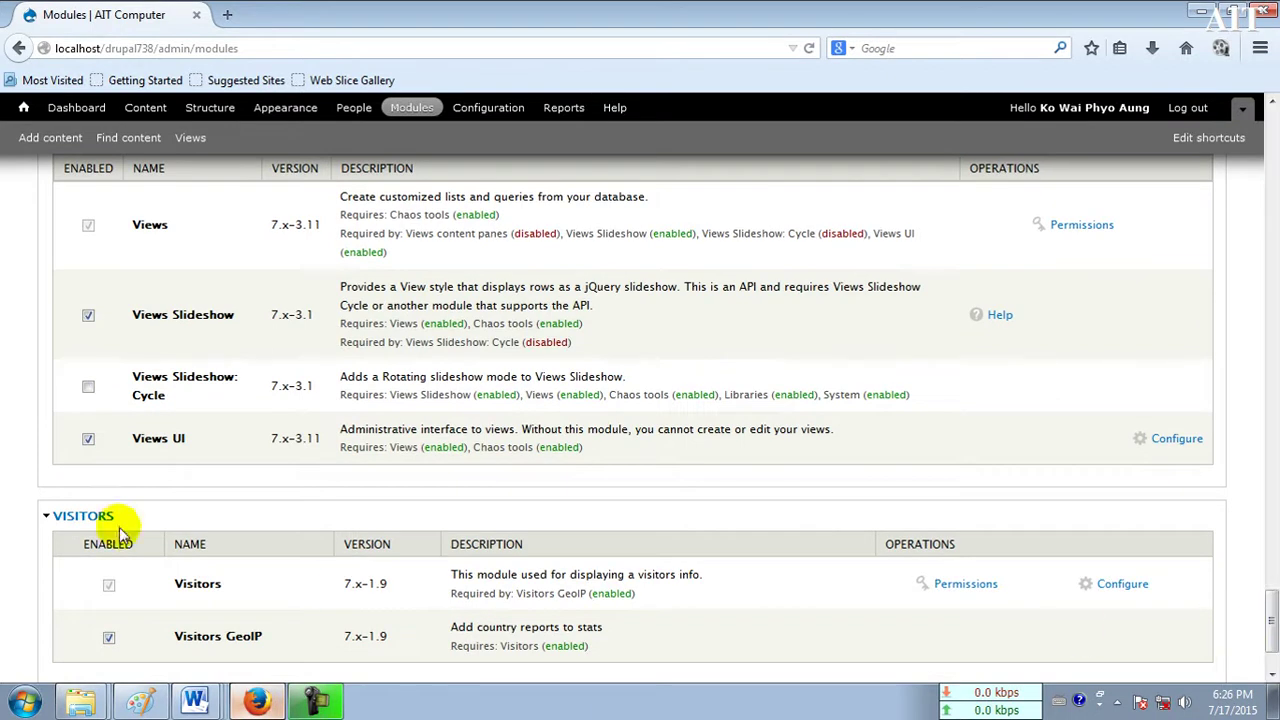
click(89, 389)
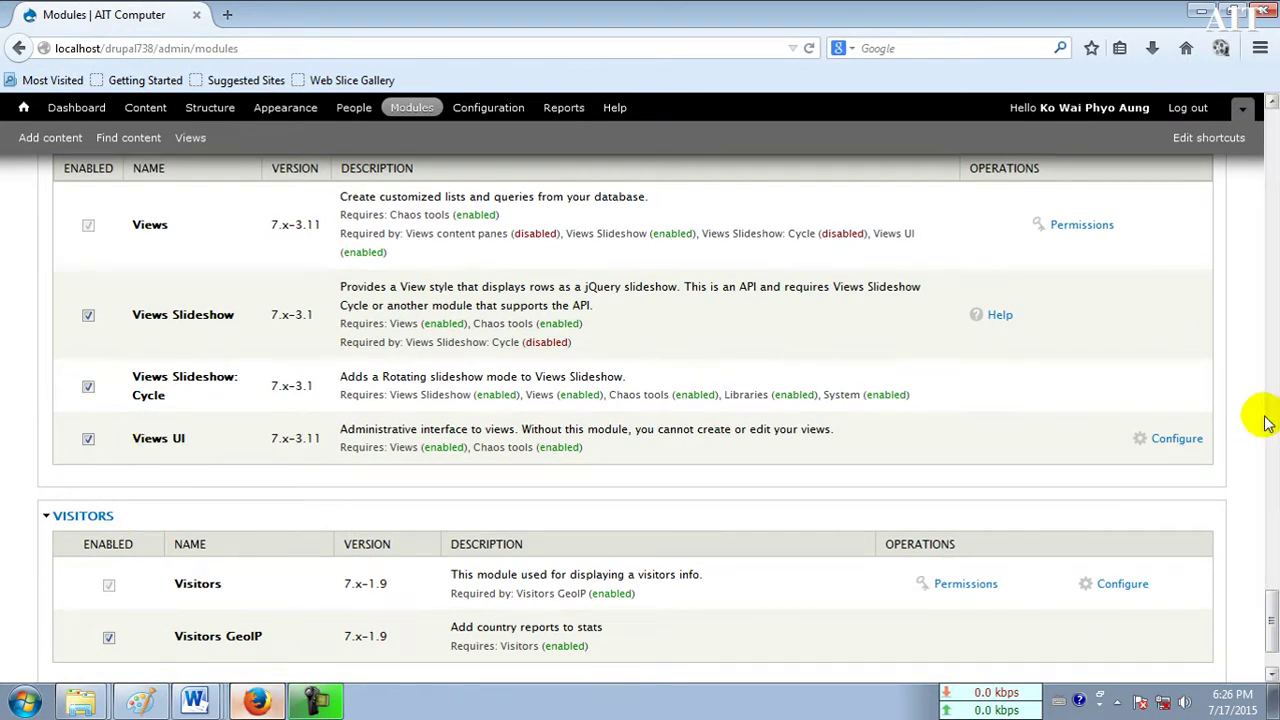
drag(1266, 605, 1270, 645)
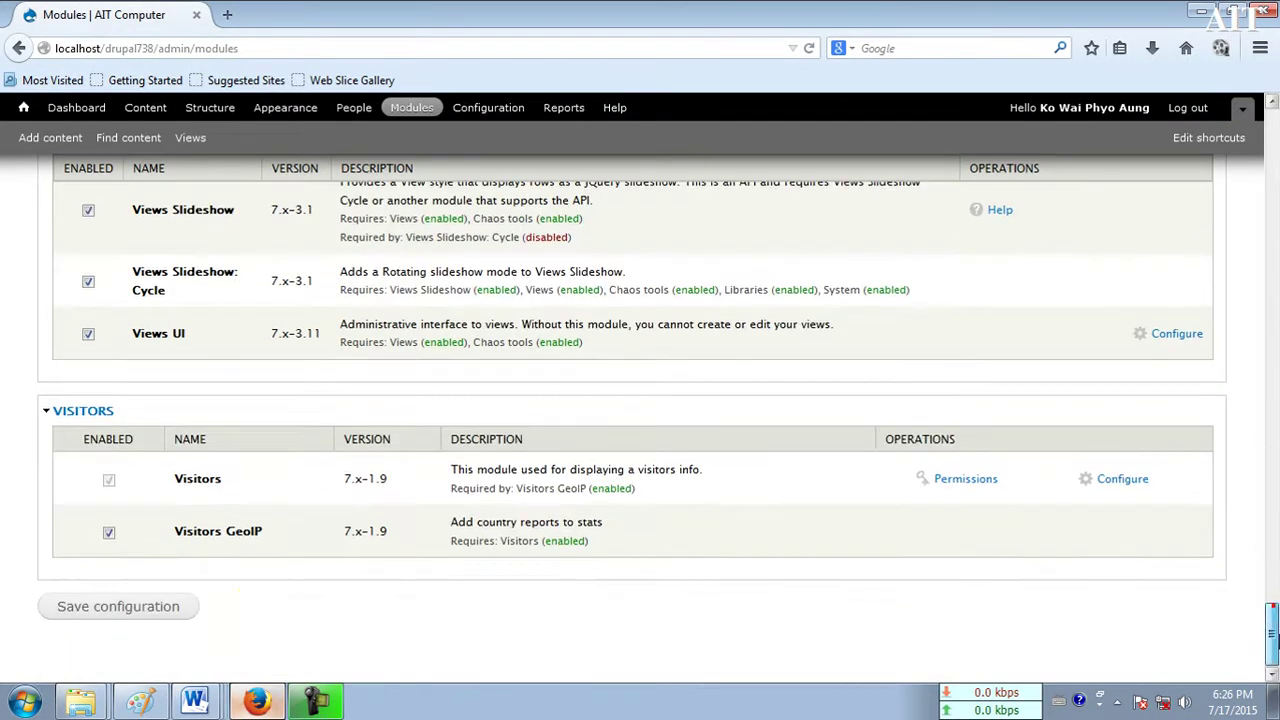
click(143, 612)
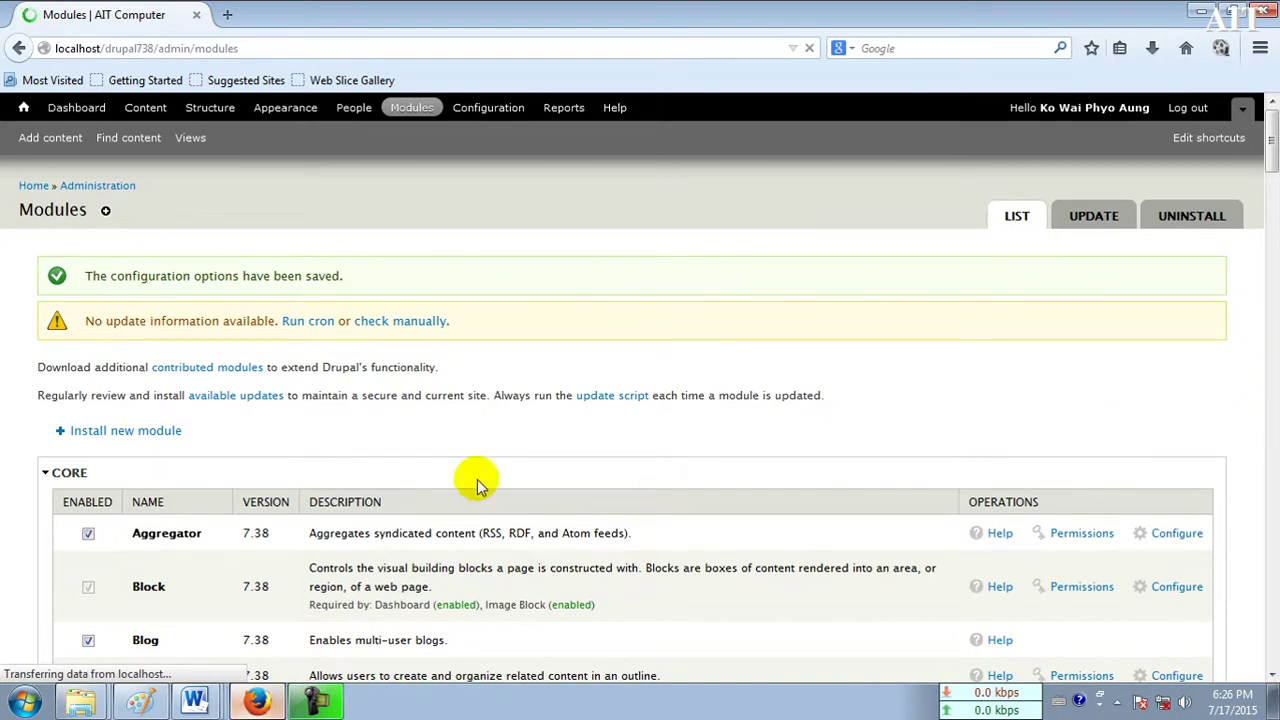
Step: Open the Post Slideshow view from the views list and view its page to check the running slideshow
click(192, 142)
click(197, 147)
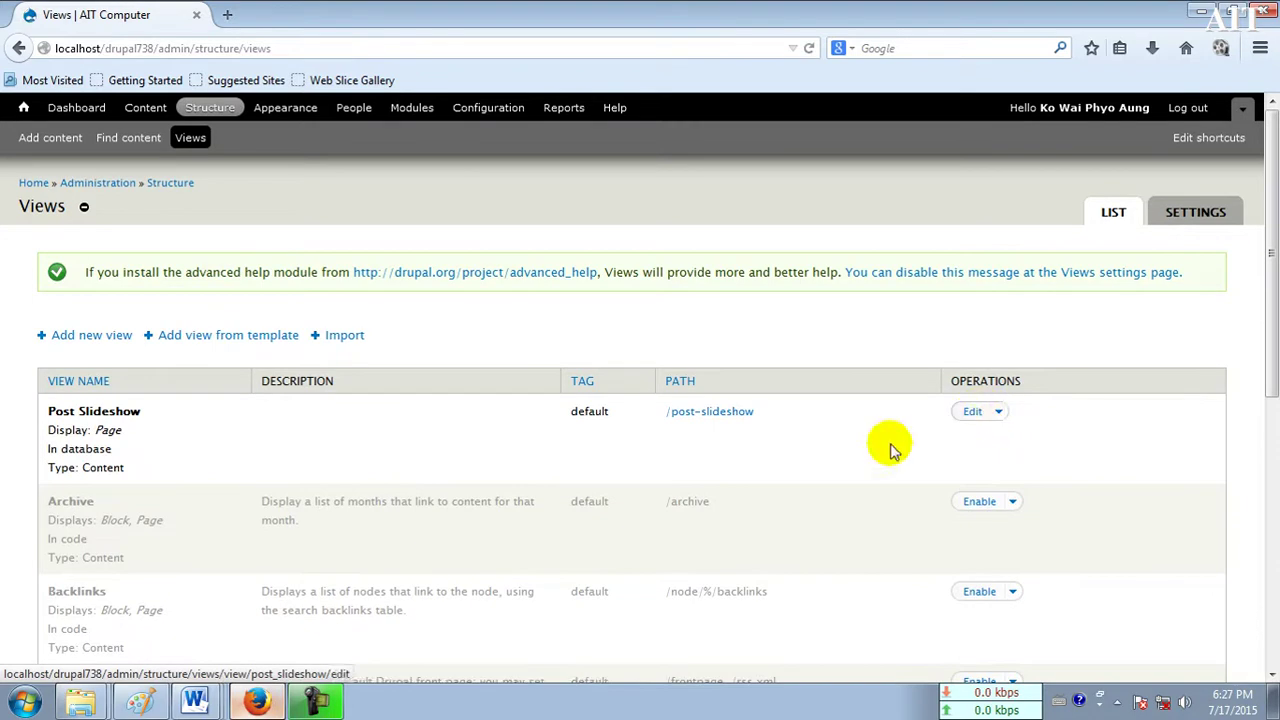
click(973, 414)
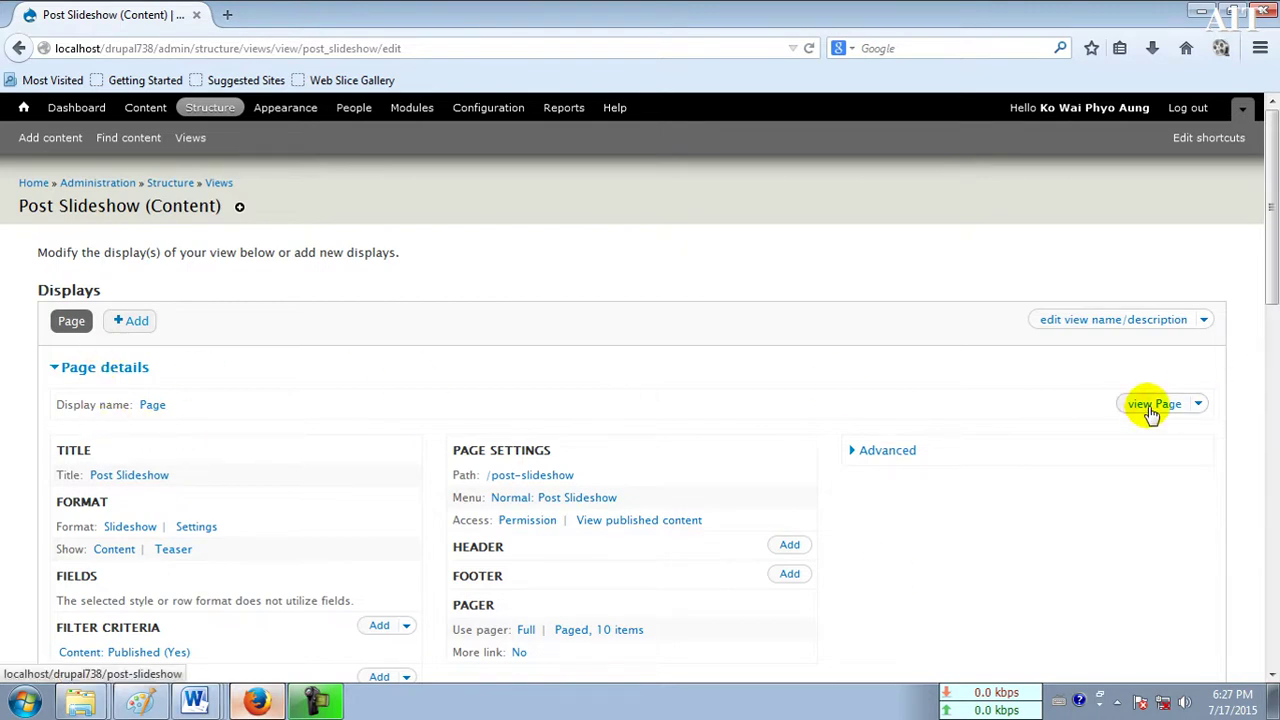
click(1152, 414)
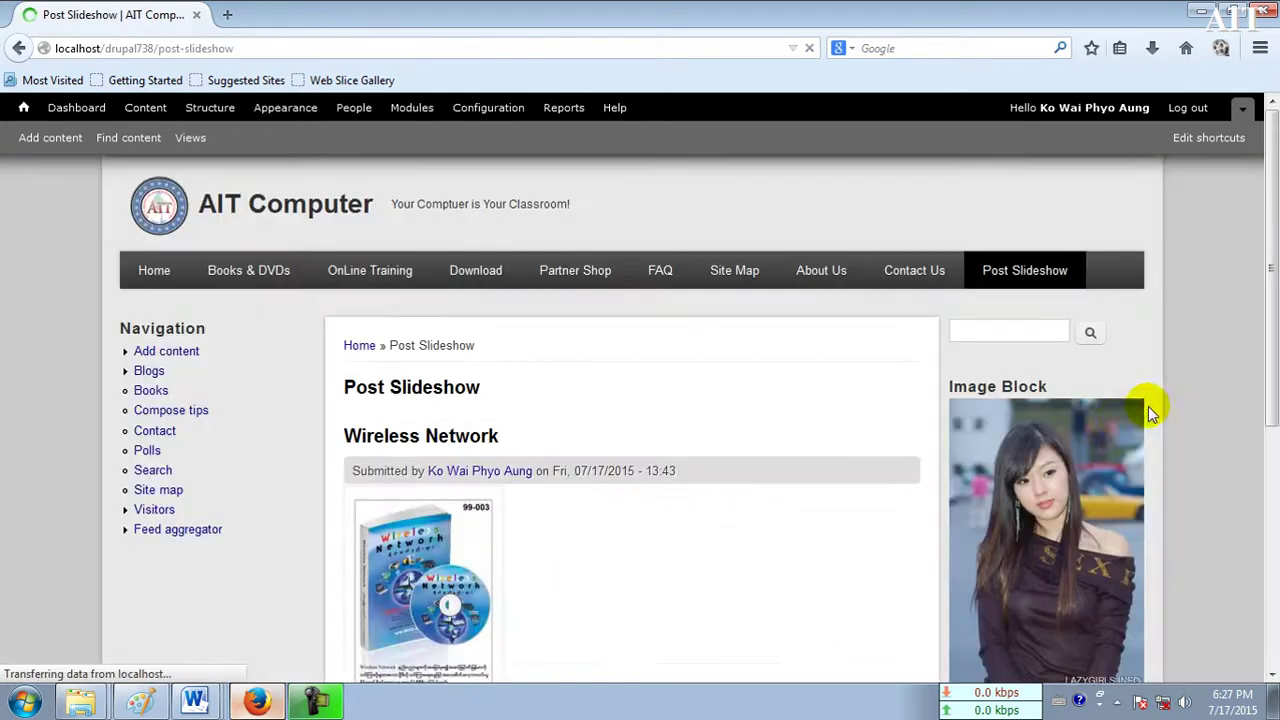
drag(1271, 214, 1275, 310)
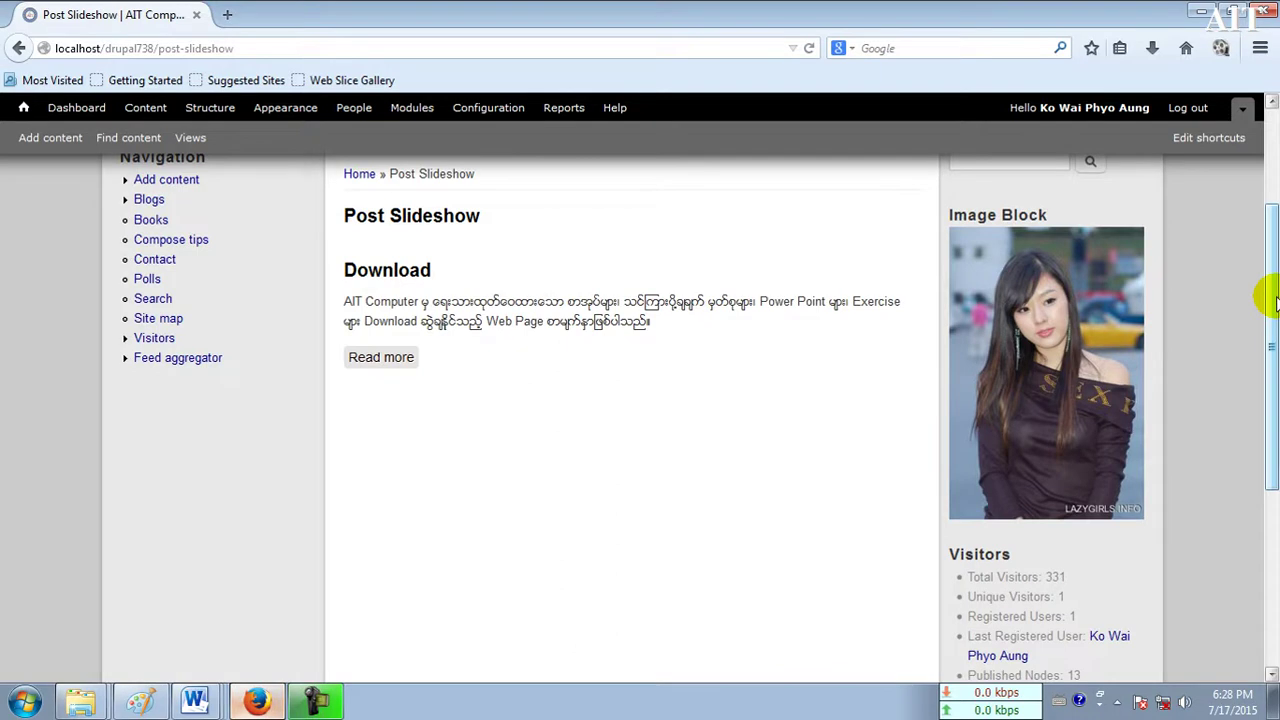
drag(1272, 272, 1268, 214)
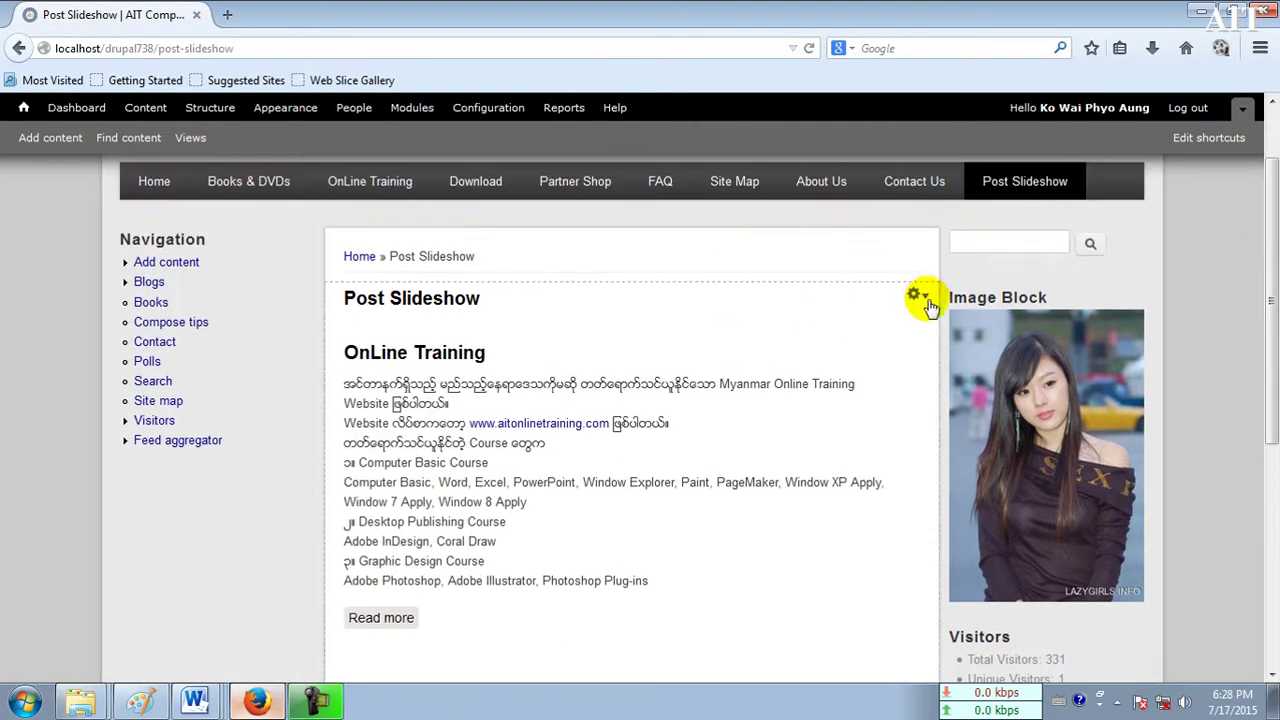
Step: Open the Post Slideshow view for editing from its page and check its format options without changing them
click(926, 300)
click(896, 315)
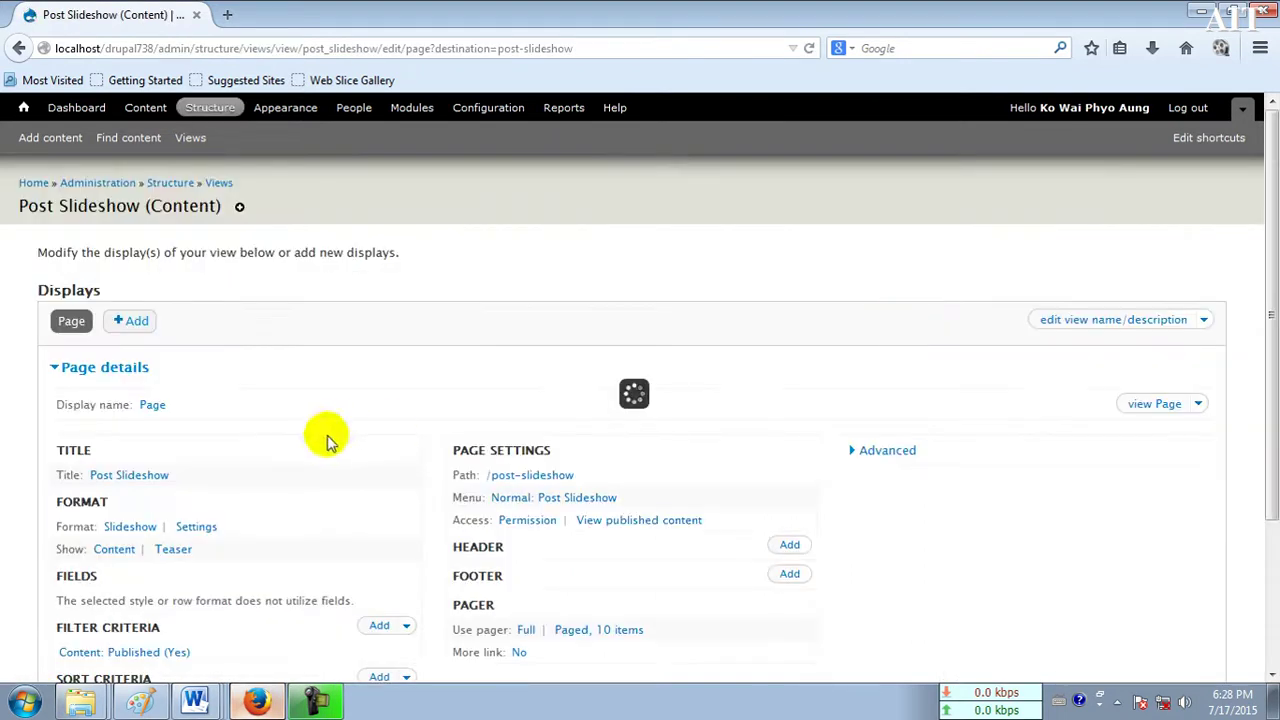
click(121, 528)
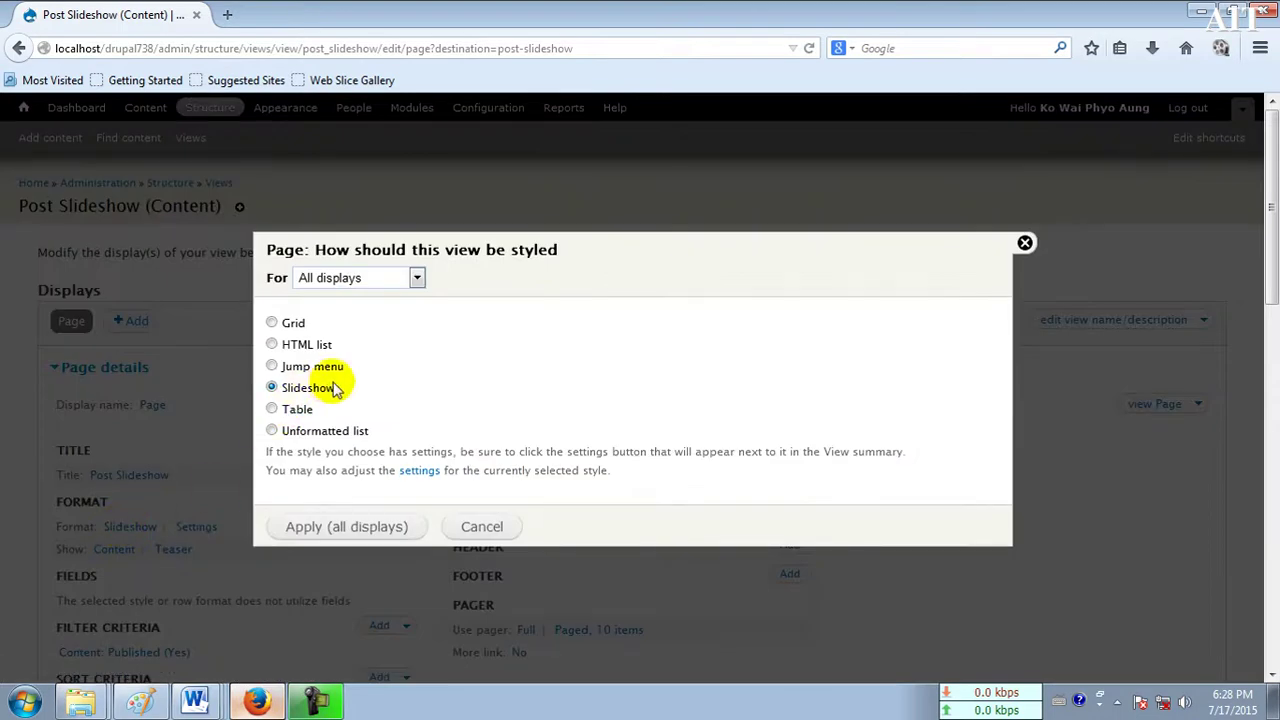
click(462, 526)
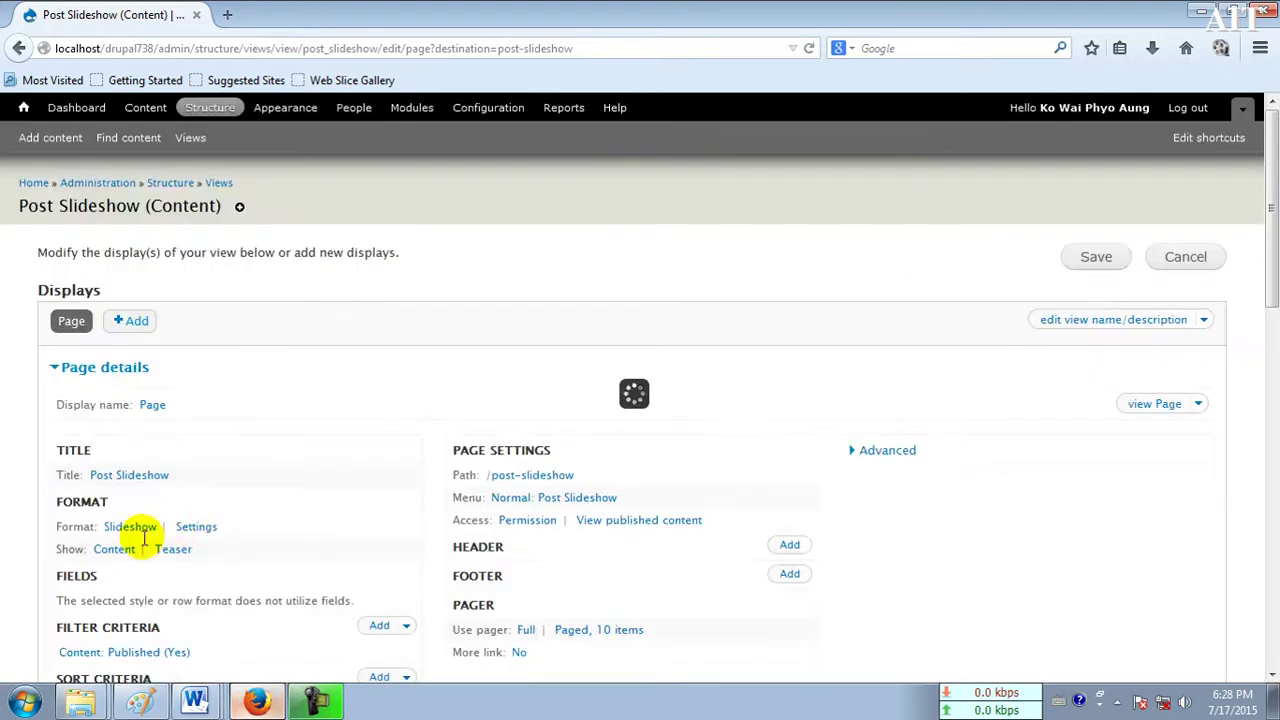
Step: In the Slideshow format settings, set the Cycle transition effect to scrollHorz and apply it to all displays
click(197, 528)
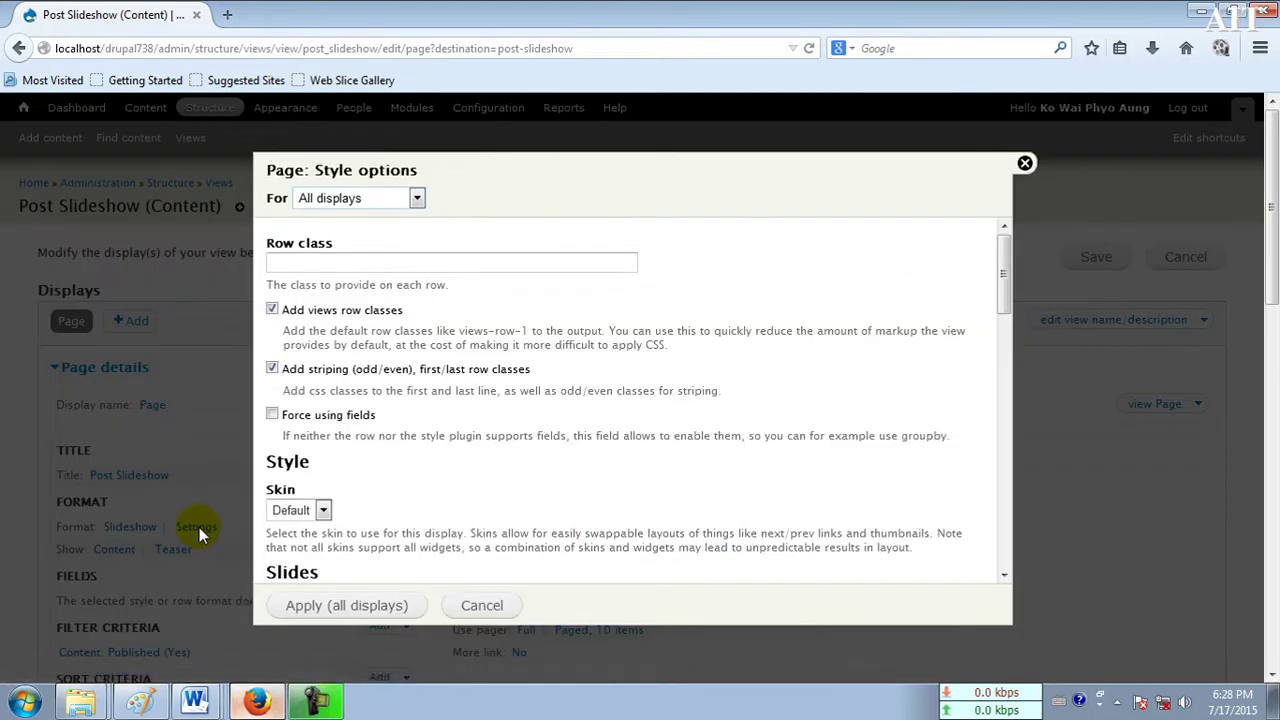
drag(1004, 280, 1003, 345)
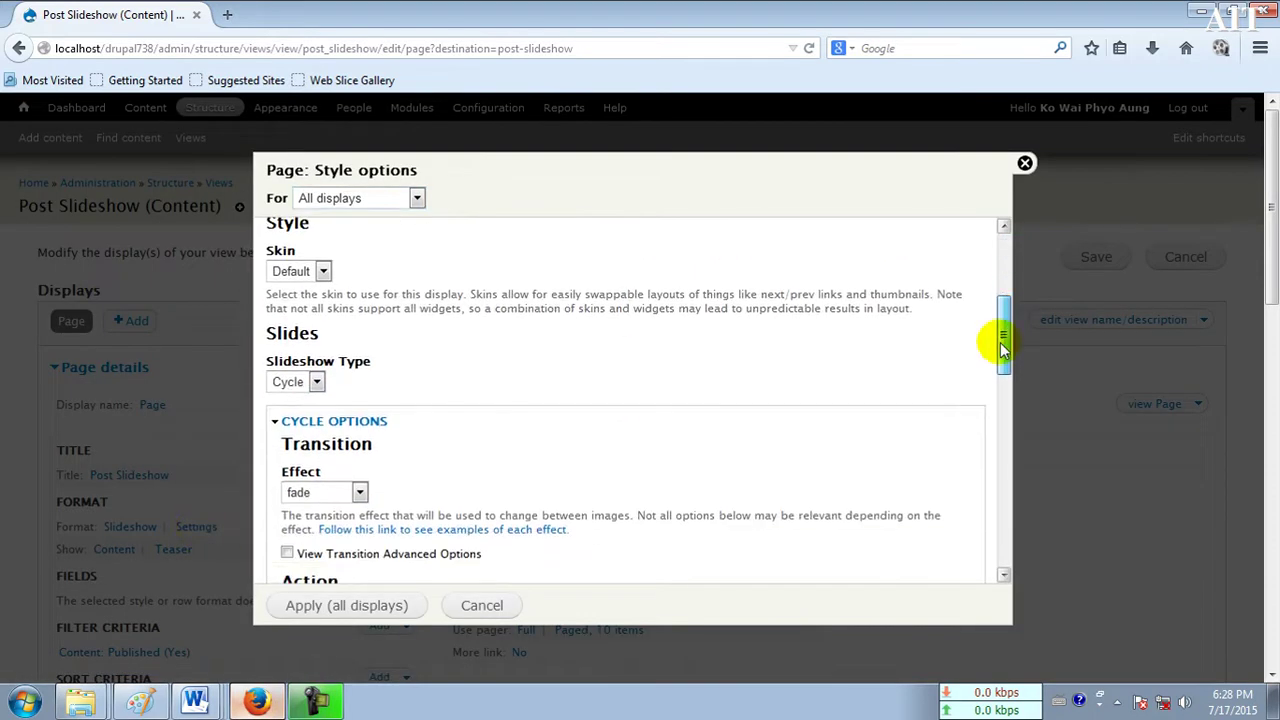
click(310, 383)
click(543, 390)
click(1009, 336)
drag(1005, 320, 1000, 357)
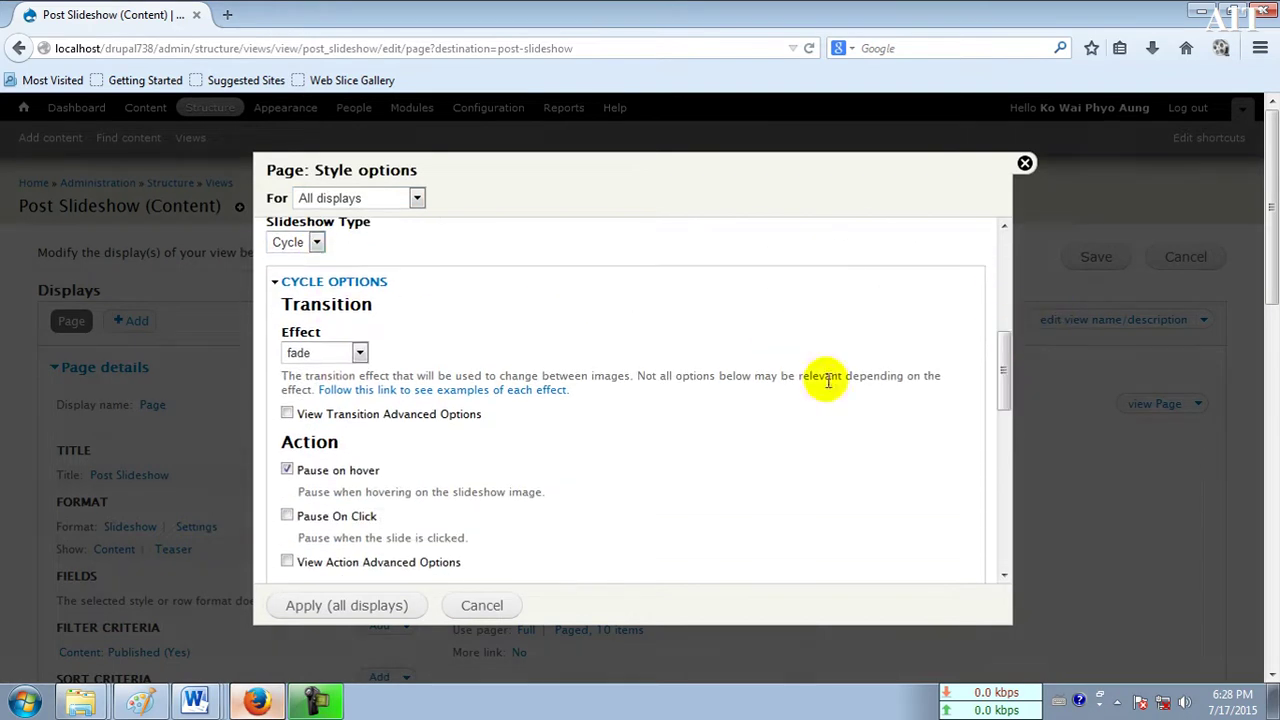
click(360, 353)
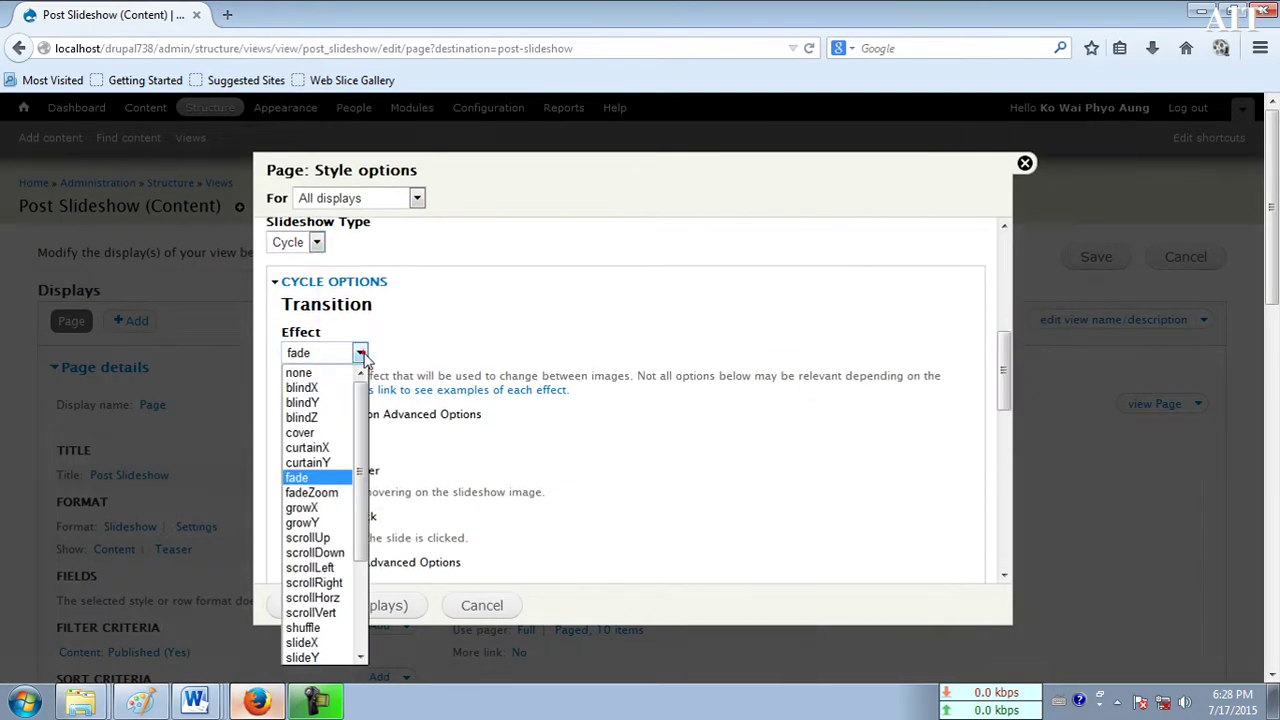
click(358, 412)
click(330, 598)
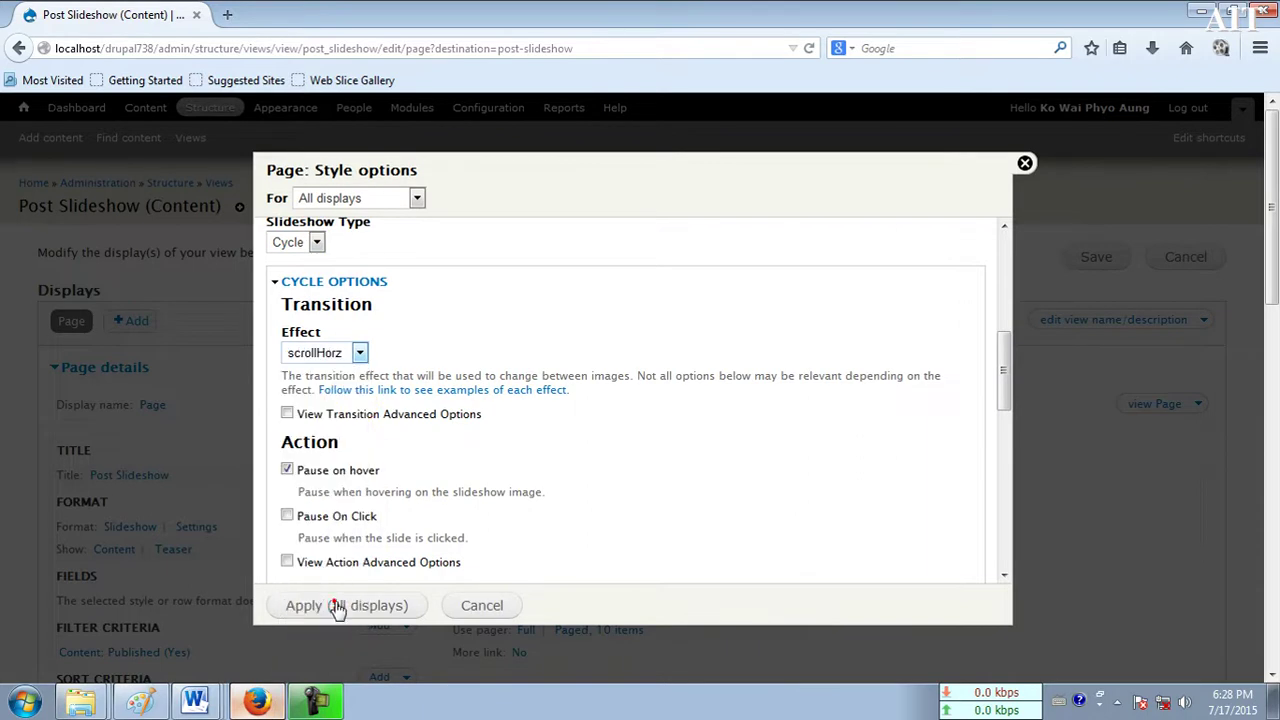
click(322, 605)
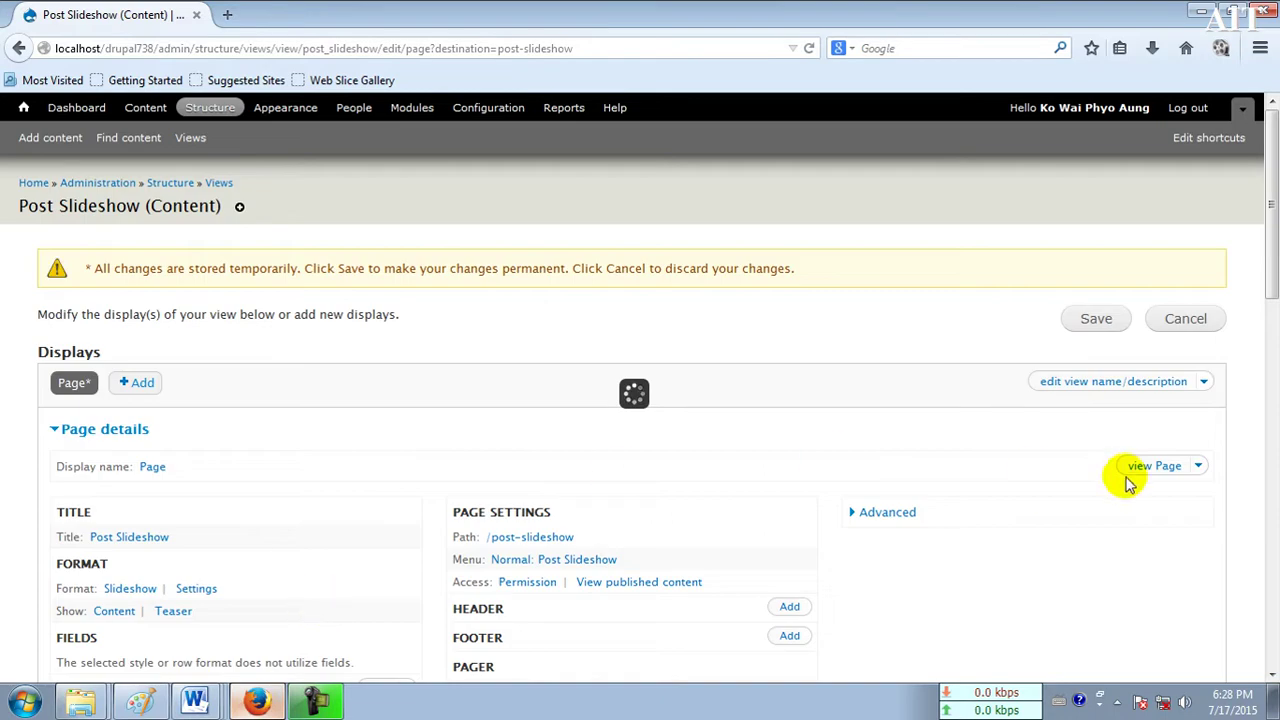
Step: Save the Post Slideshow view and check the slideshow transition on its page
click(1092, 340)
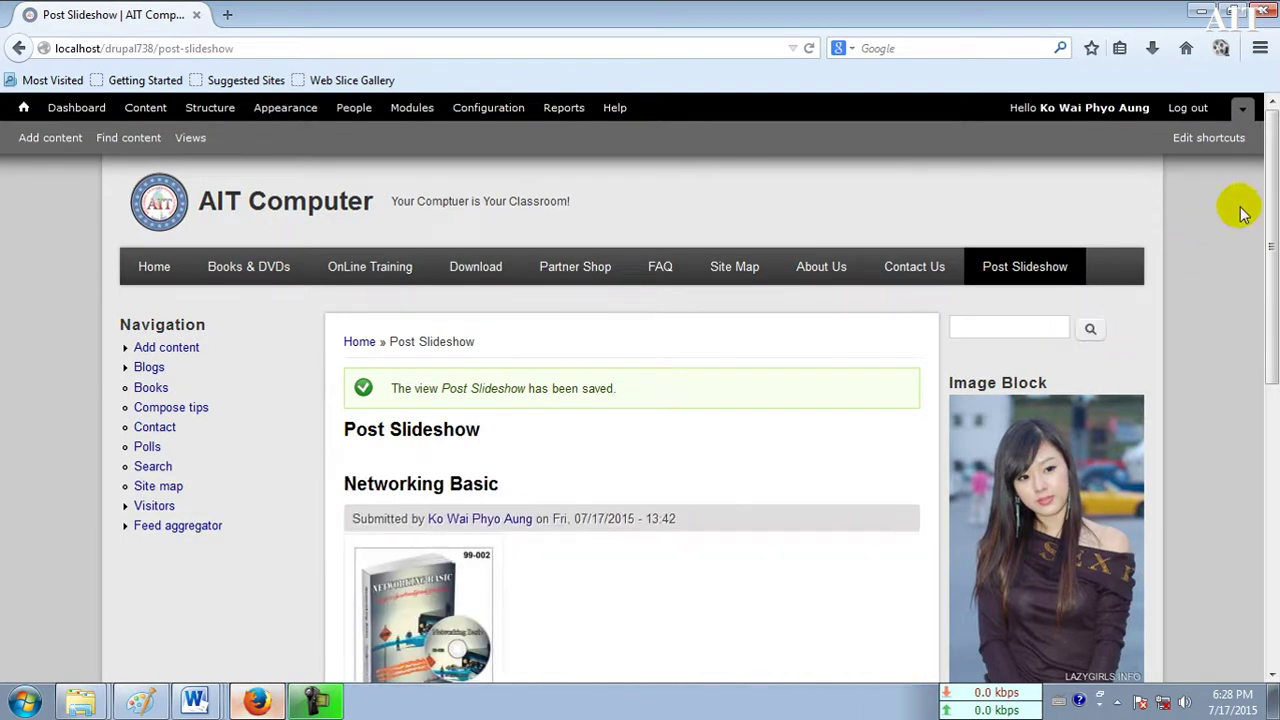
drag(1272, 218, 1265, 300)
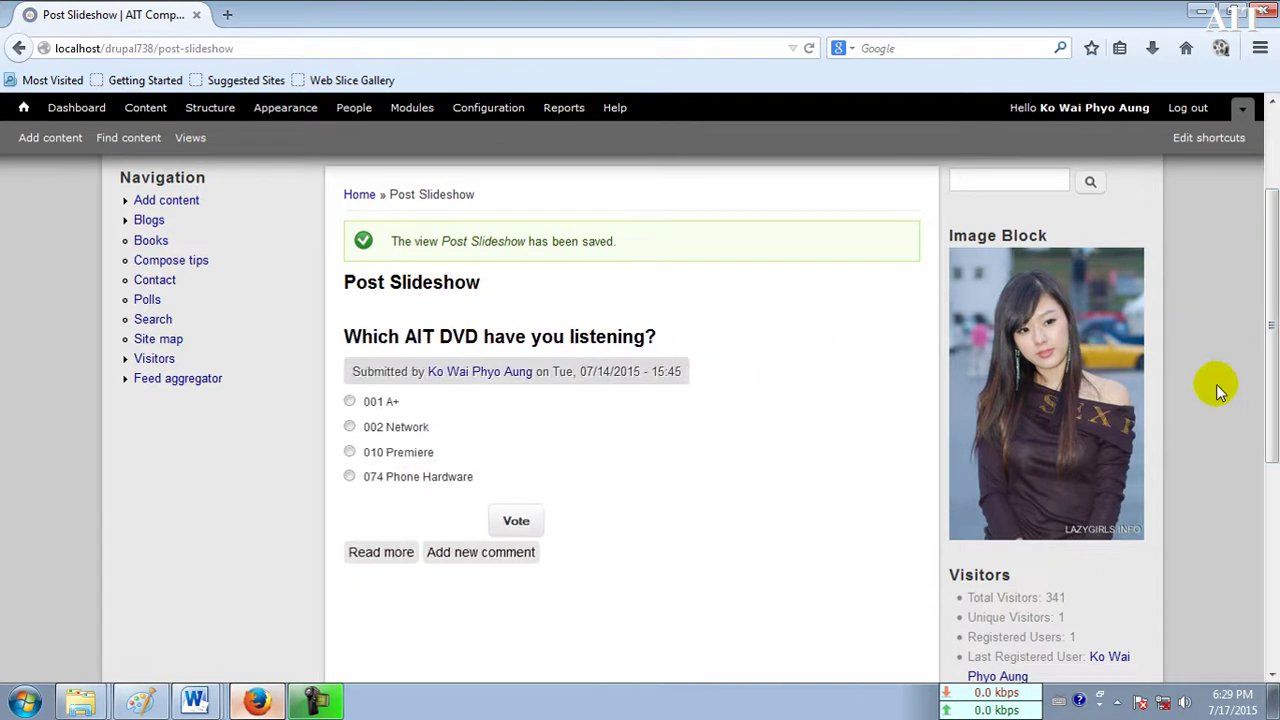
scroll(1271, 380, up, 3)
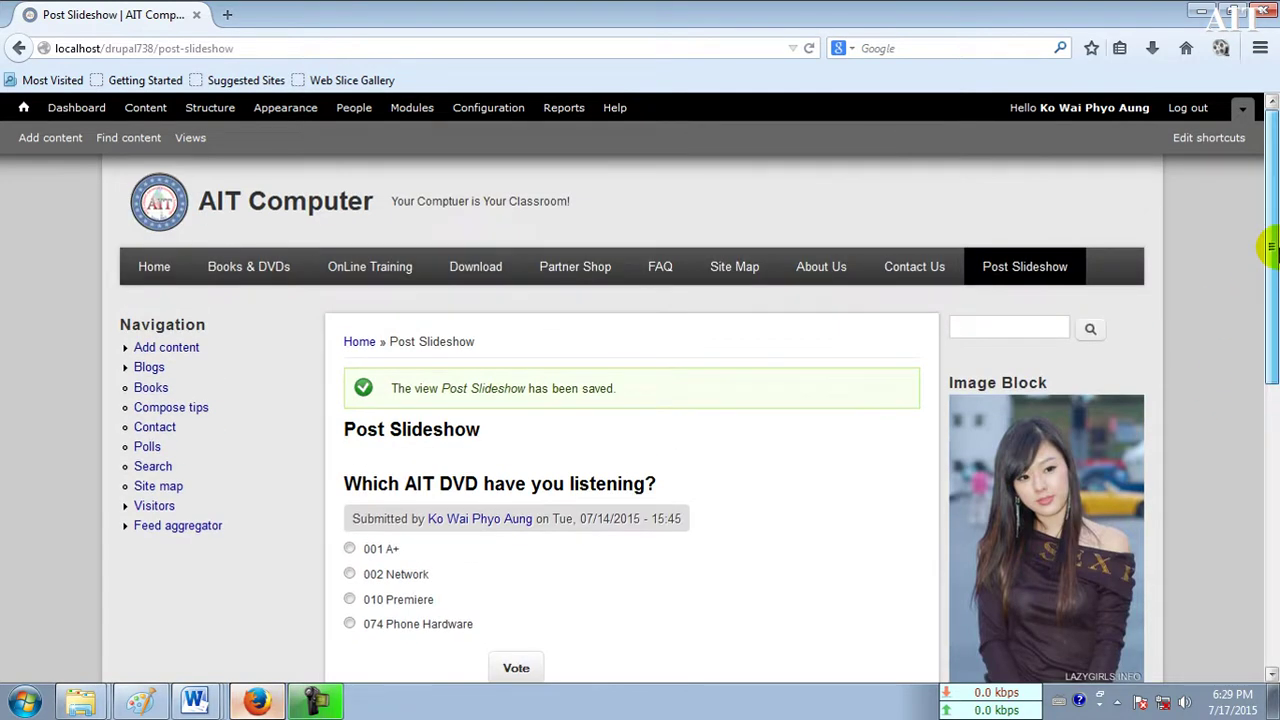